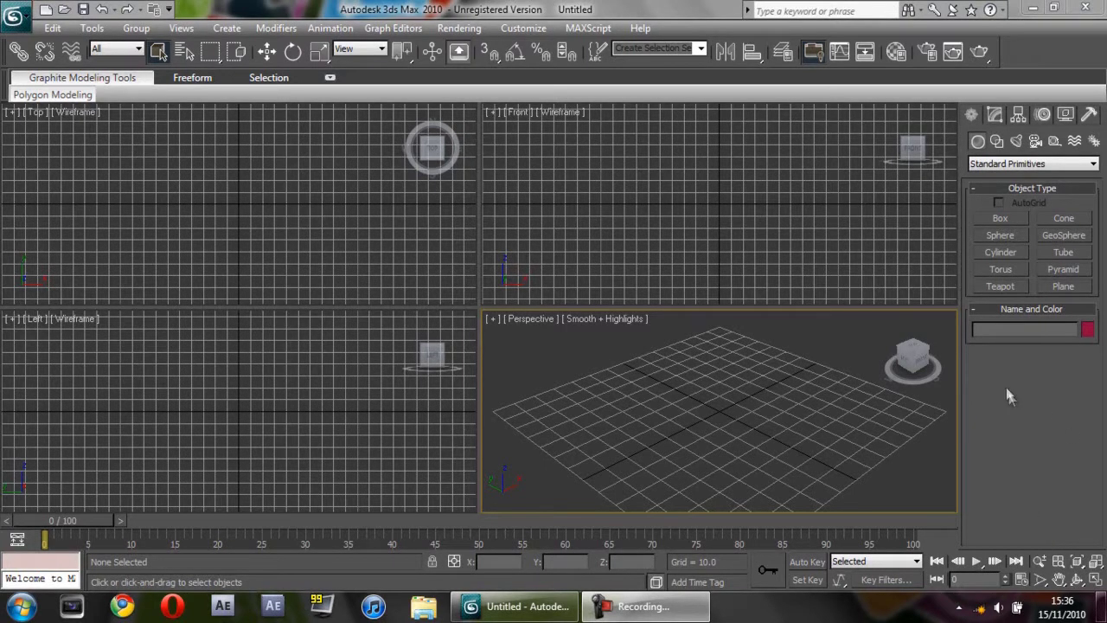
- Switch the Perspective view to a top-down look via the ViewCube and show the Splines shape types
left_click(914, 350)
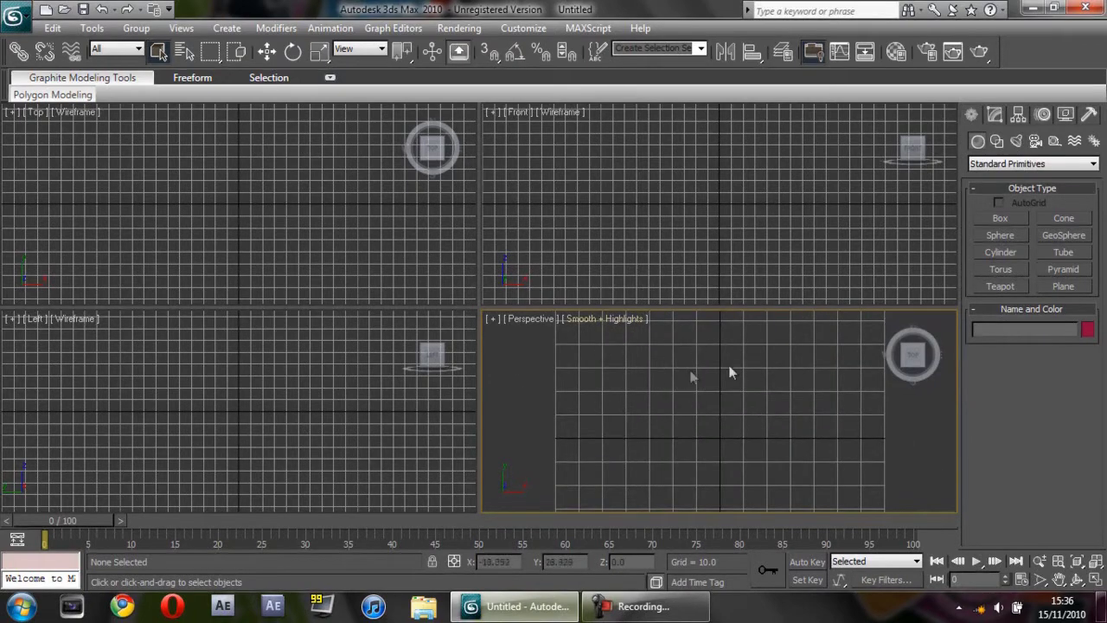
left_click(997, 142)
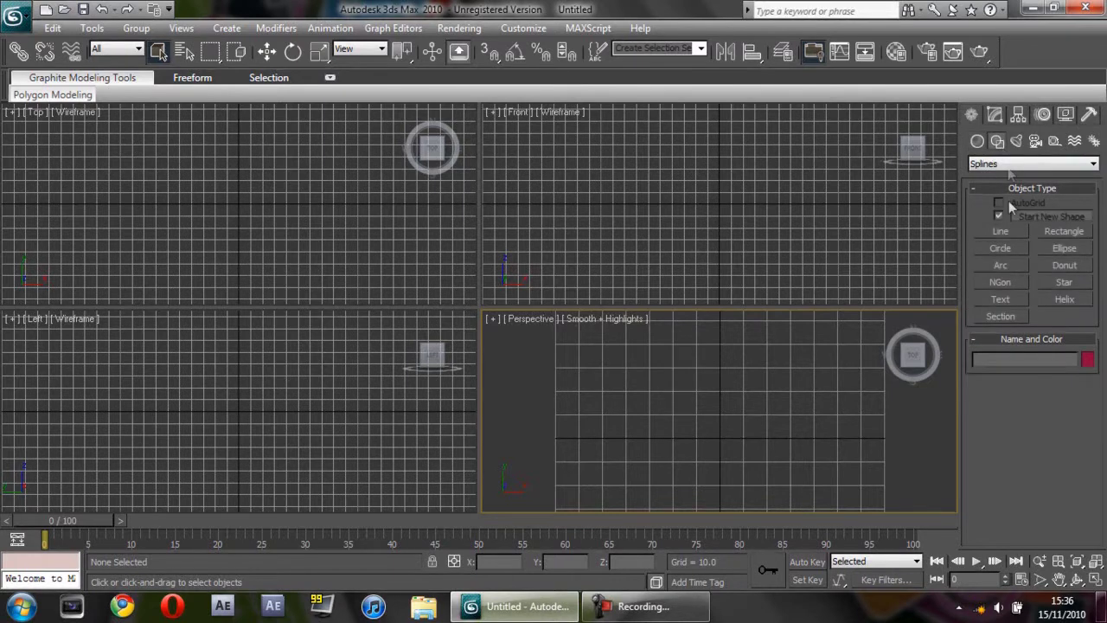
- Create a Text shape reading 'XNALY' in Xirod-Regular font at size 25
left_click(1000, 298)
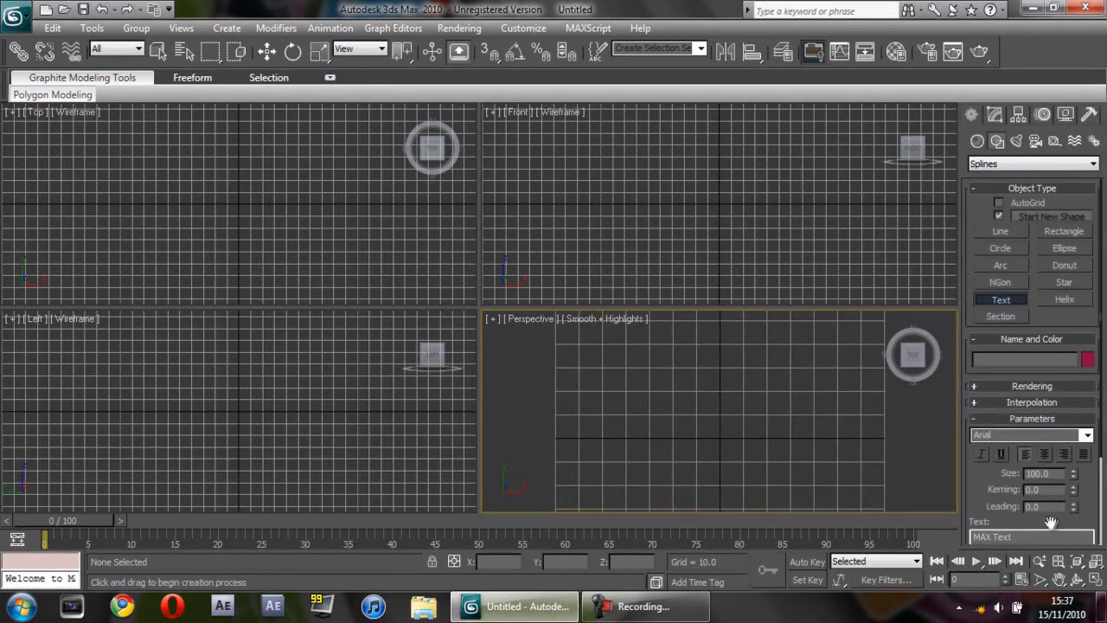
left_click_drag(1049, 533, 924, 527)
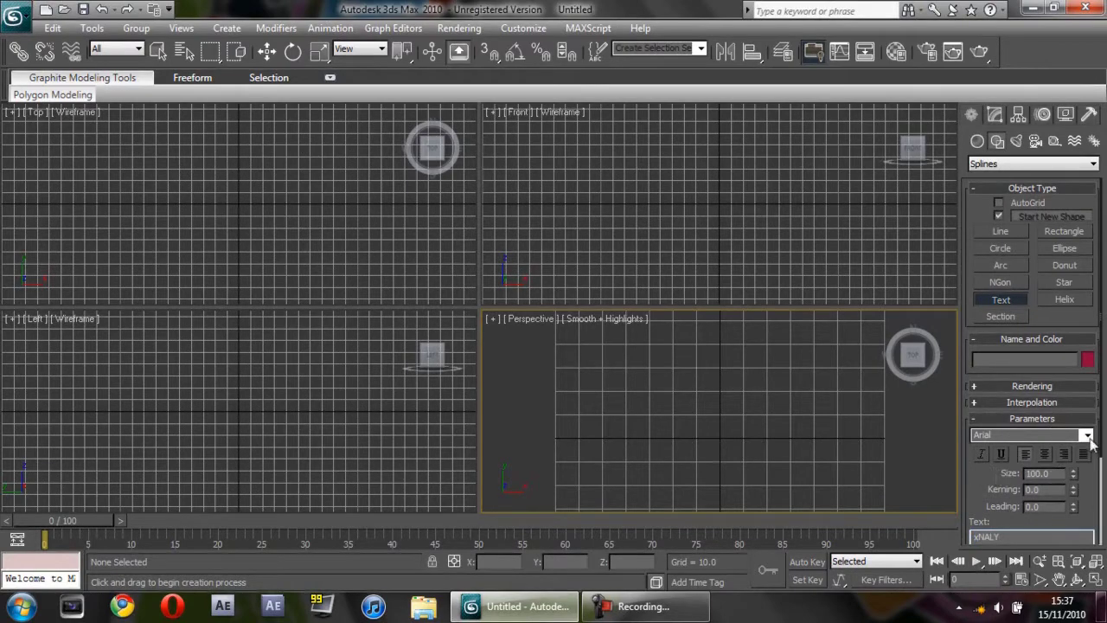
left_click(1087, 435)
left_click_drag(1092, 172, 1072, 414)
left_click(986, 422)
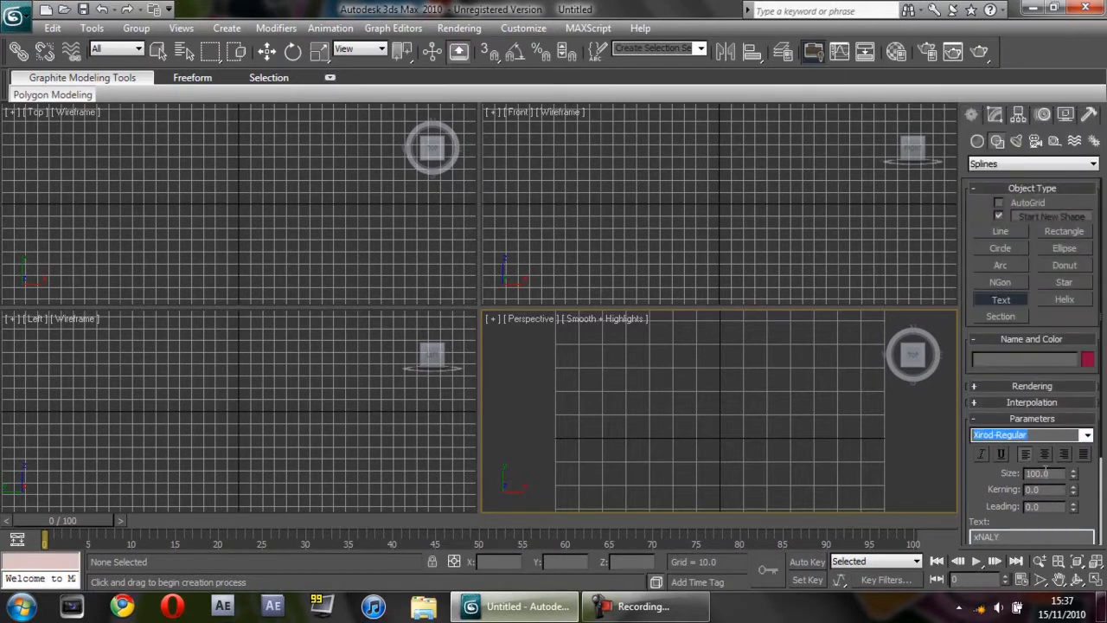
double_click(1043, 473)
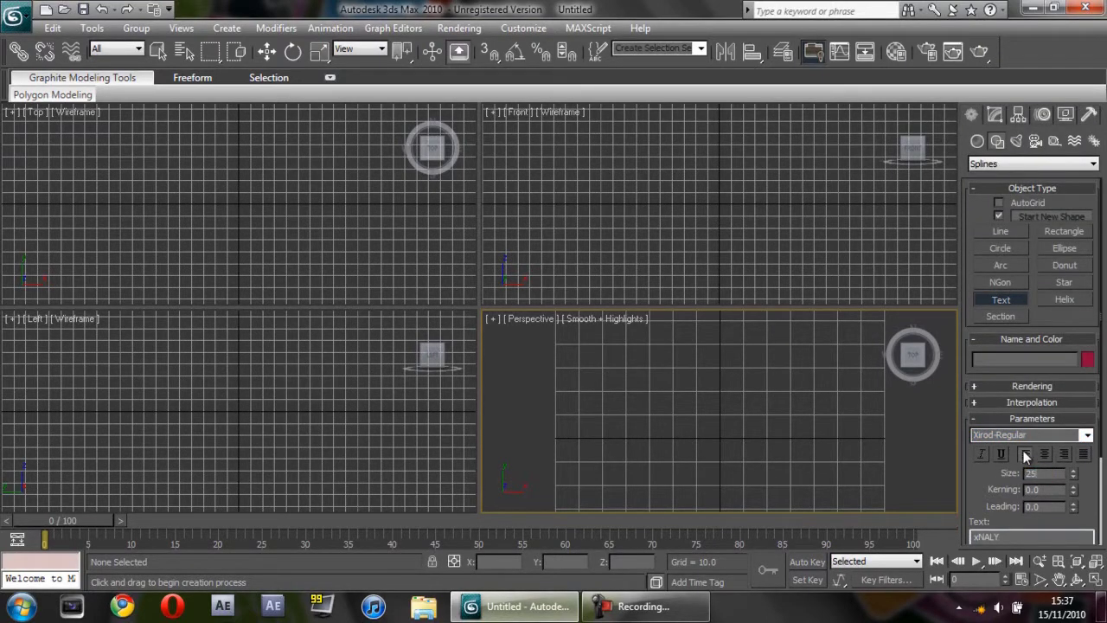
left_click(705, 416)
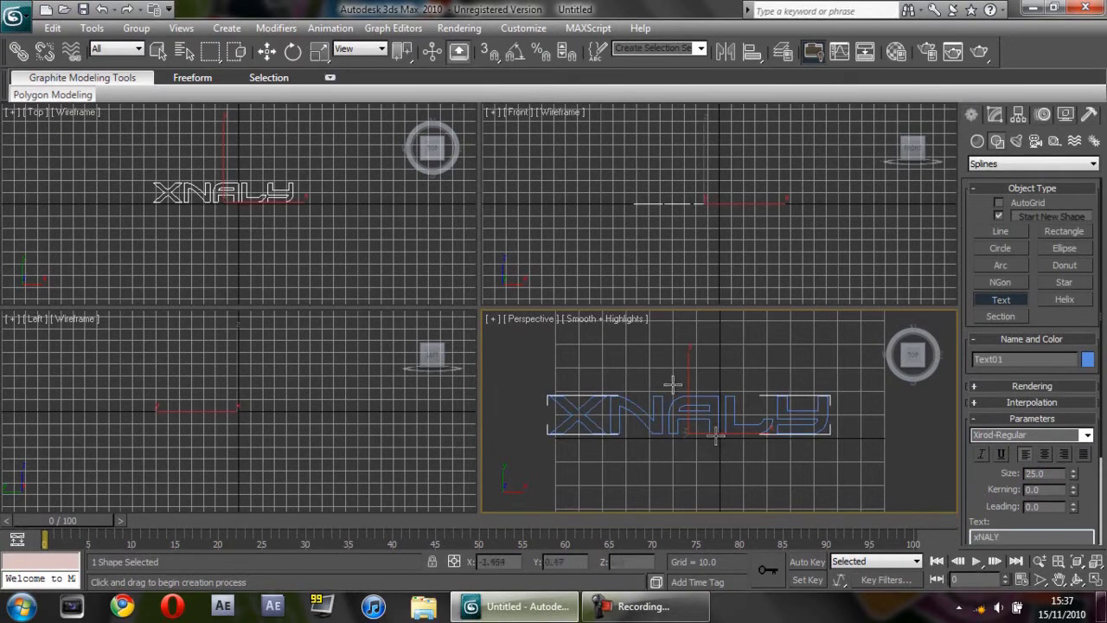
- Move the XNALY text slightly down and right, then go to the Modify panel for Text01
left_click(267, 51)
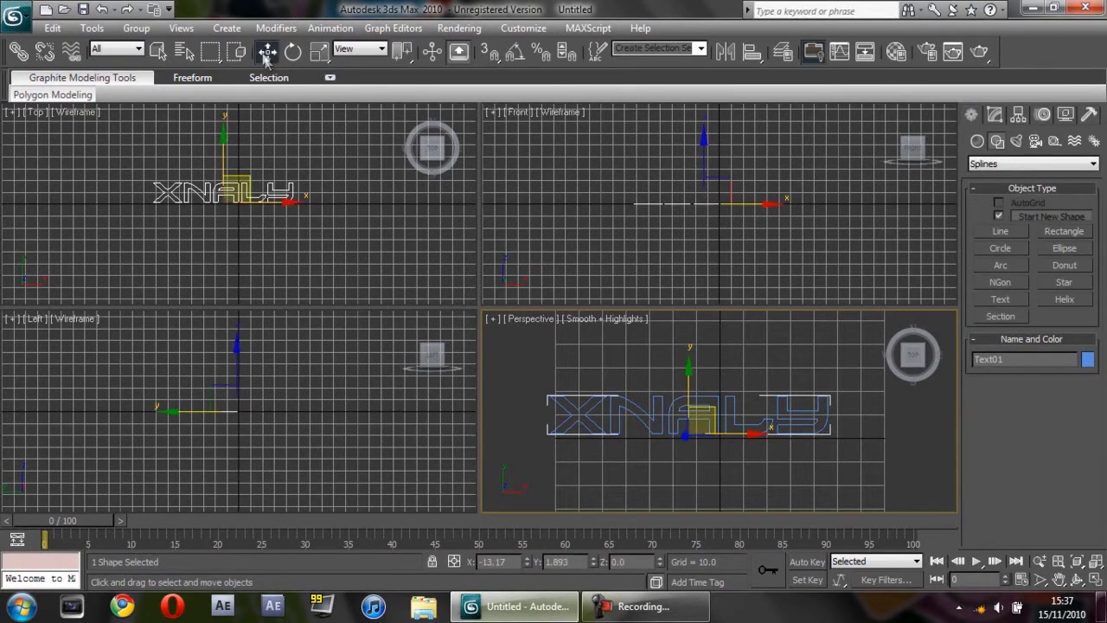
left_click_drag(771, 419, 799, 436)
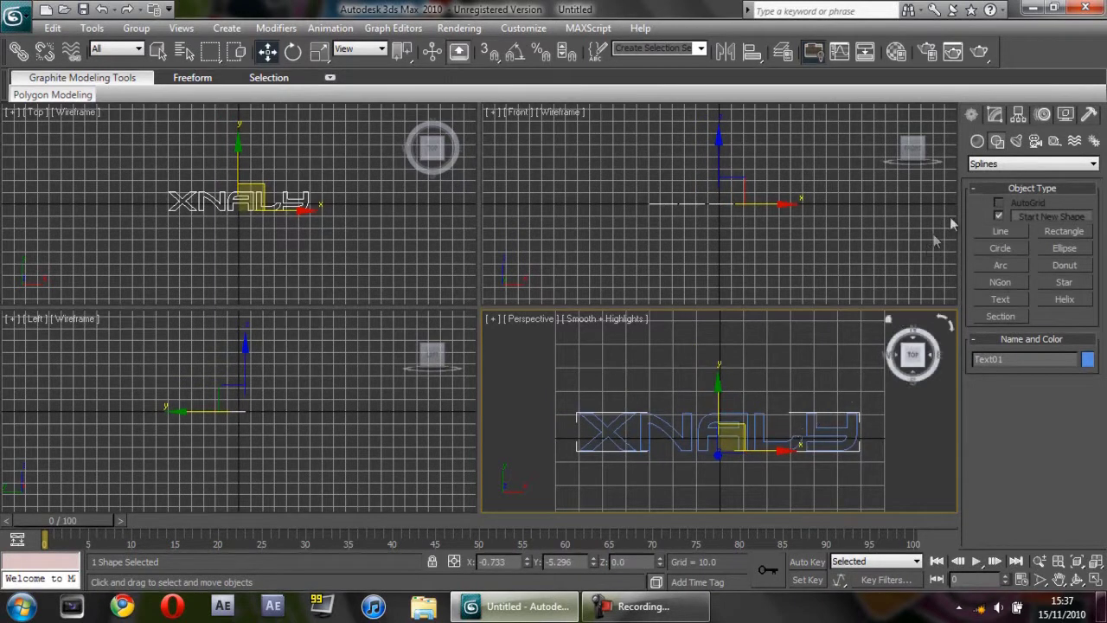
left_click(996, 113)
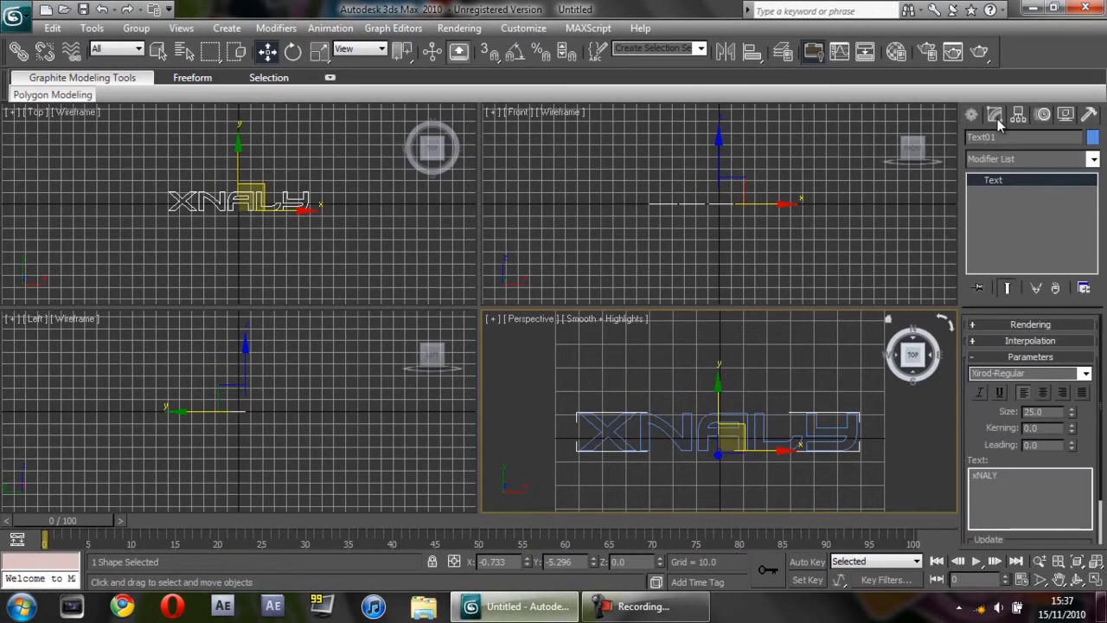
- Add a Bevel modifier with Level 1 height 10, orbit the view, and bring up the Material Editor
left_click(1094, 159)
left_click(992, 475)
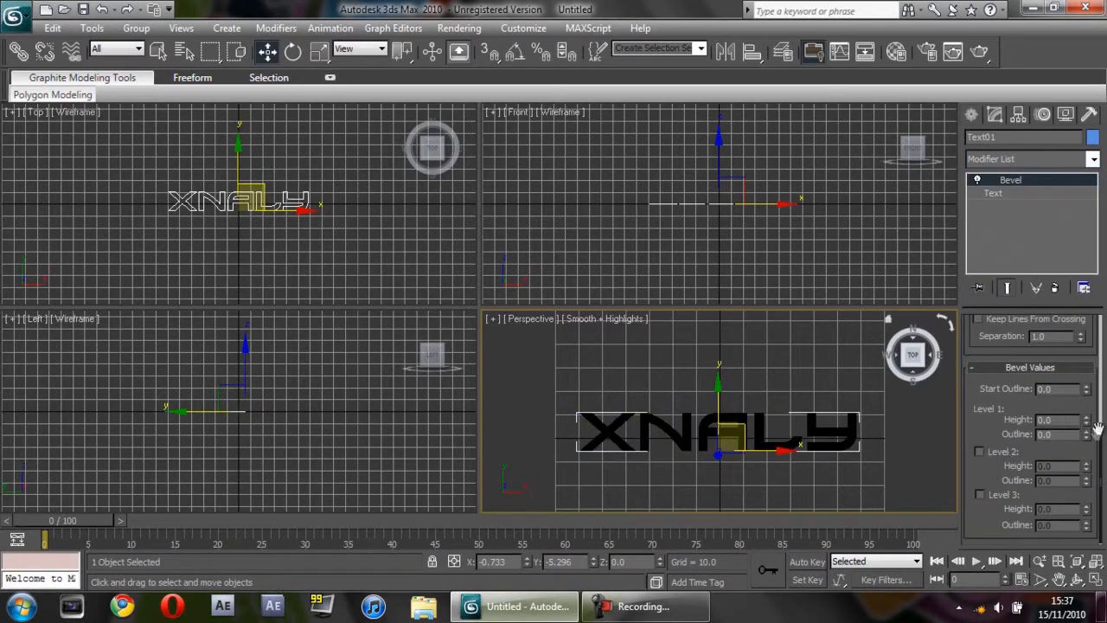
left_click_drag(1104, 422, 1091, 441)
type("10")
key("Return")
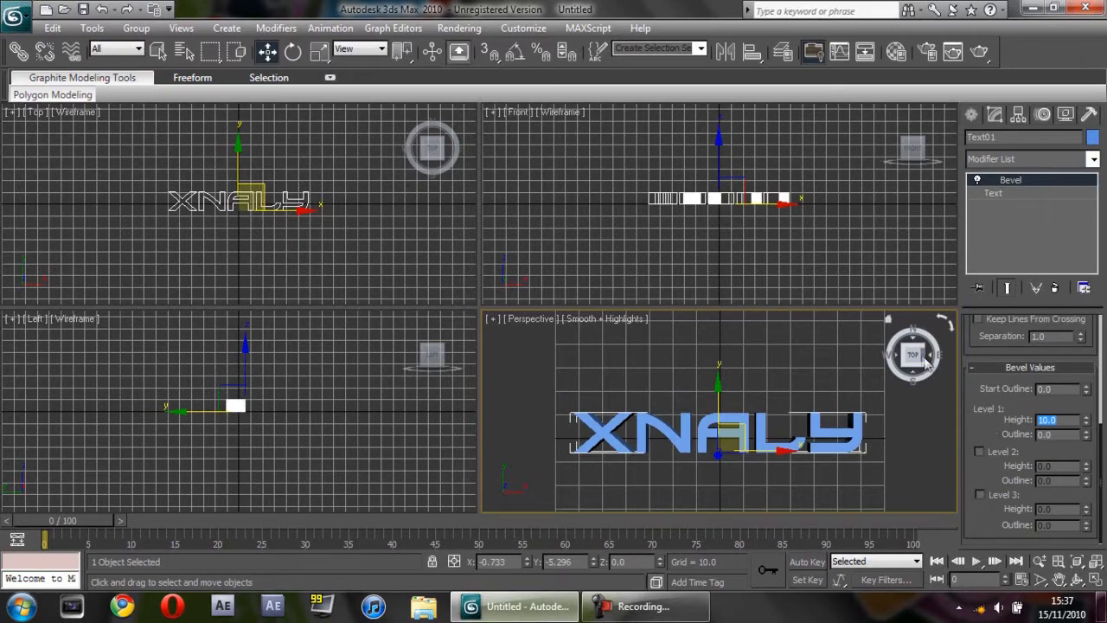
mouse_move(924, 361)
left_mouse_down()
mouse_move(909, 344)
mouse_move(919, 346)
left_mouse_up()
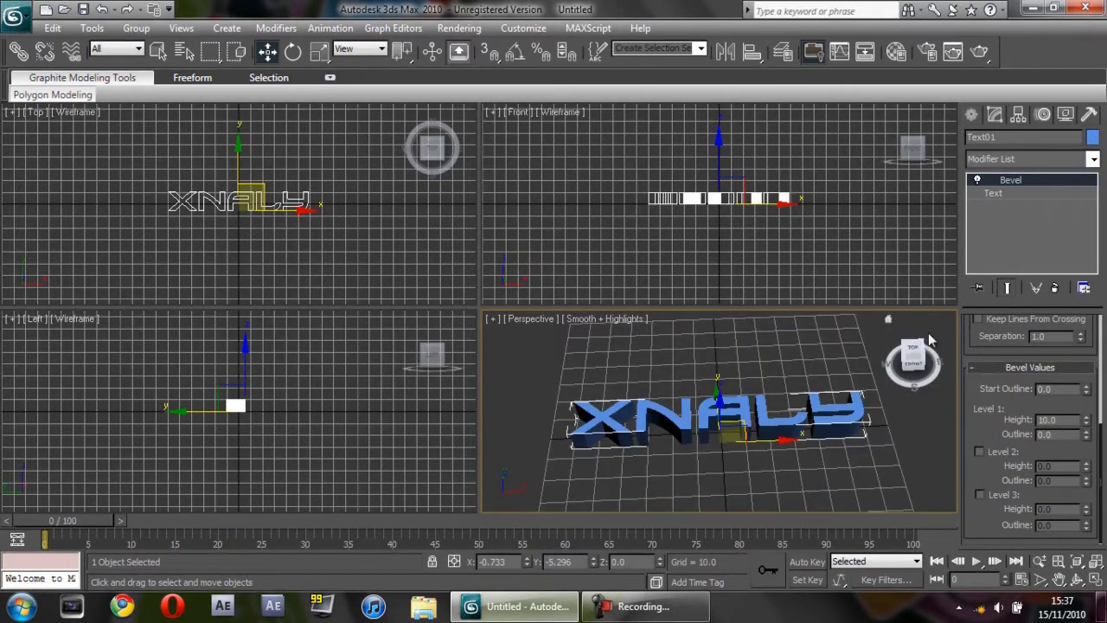
key("m")
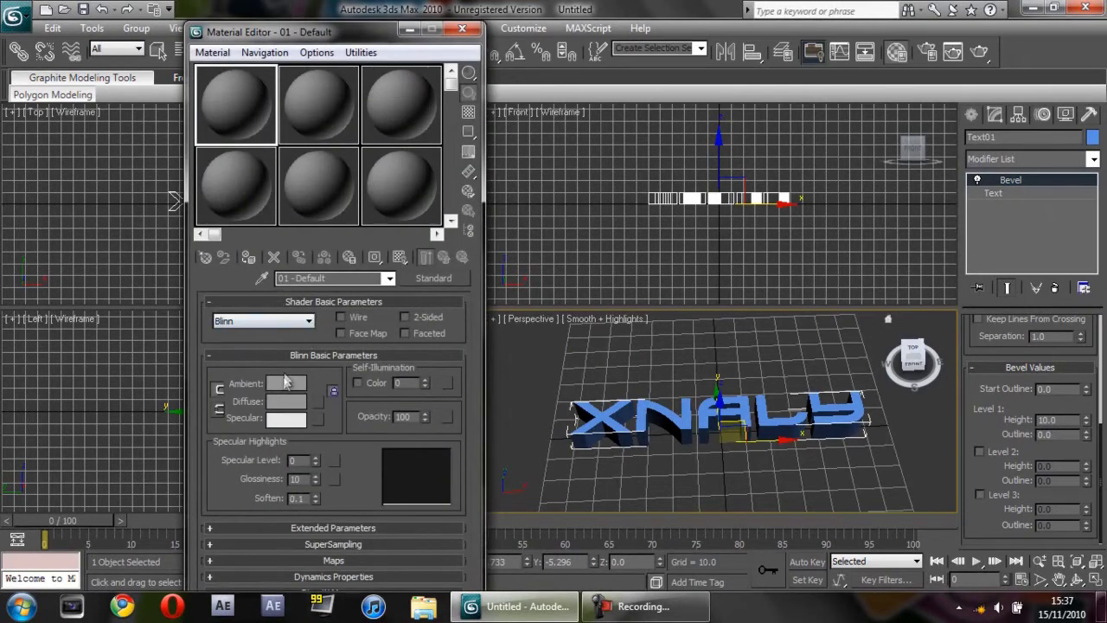
- Set the material's ambient colour to blue
left_click(286, 382)
left_click_drag(390, 145, 409, 105)
left_click_drag(463, 173, 465, 123)
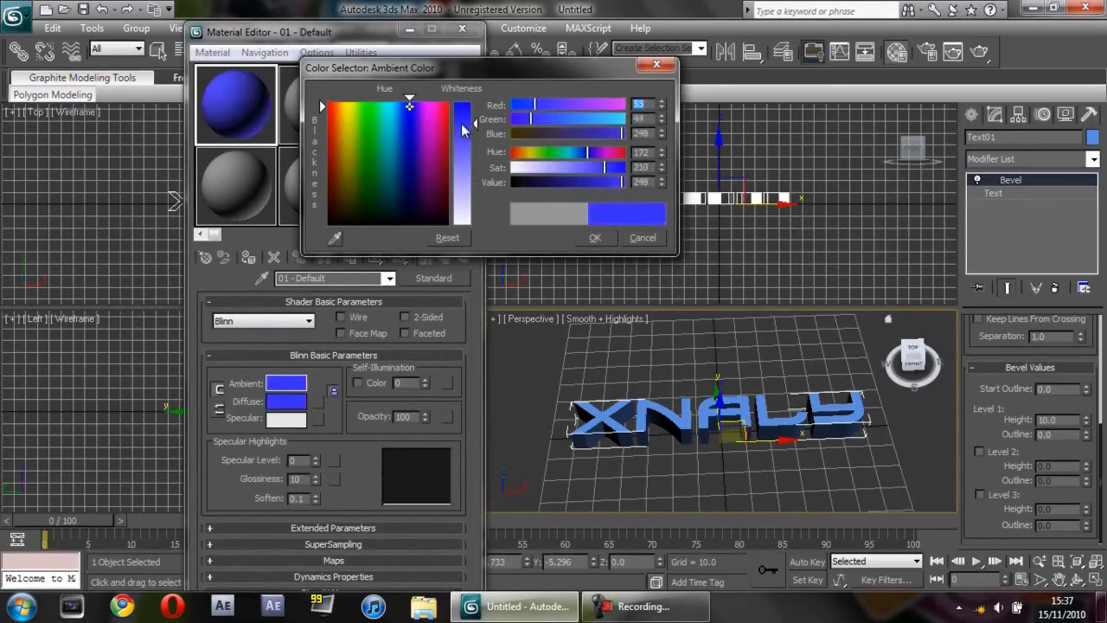
left_click(593, 239)
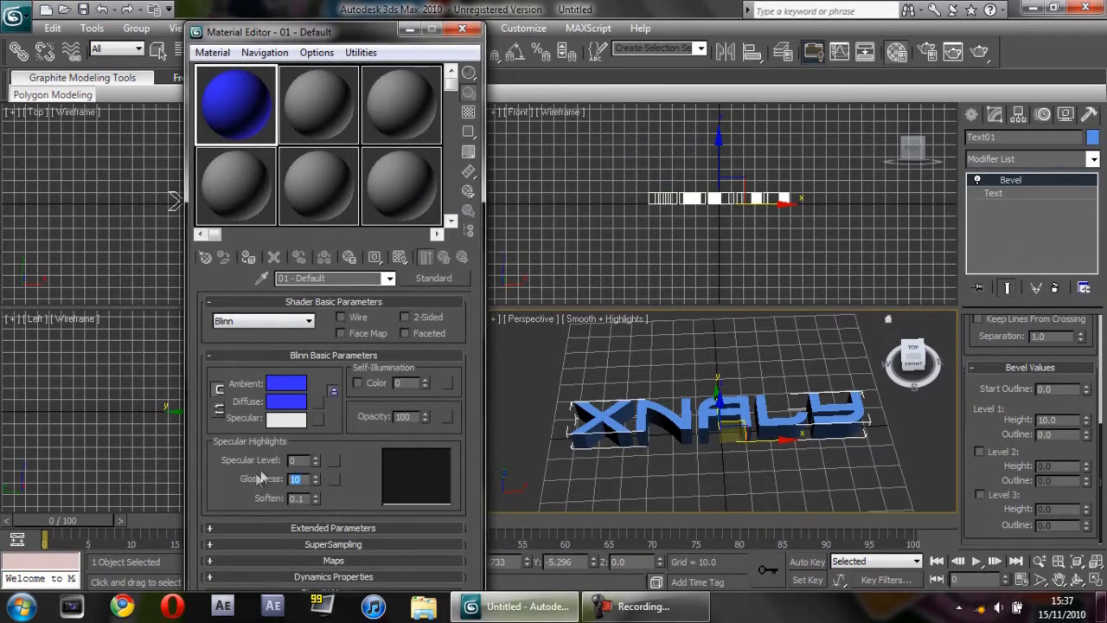
- Set glossiness 100, soften 1.0 and specular level 100 on the material
type("100")
key("Return")
key("Tab")
type("1")
key("Return")
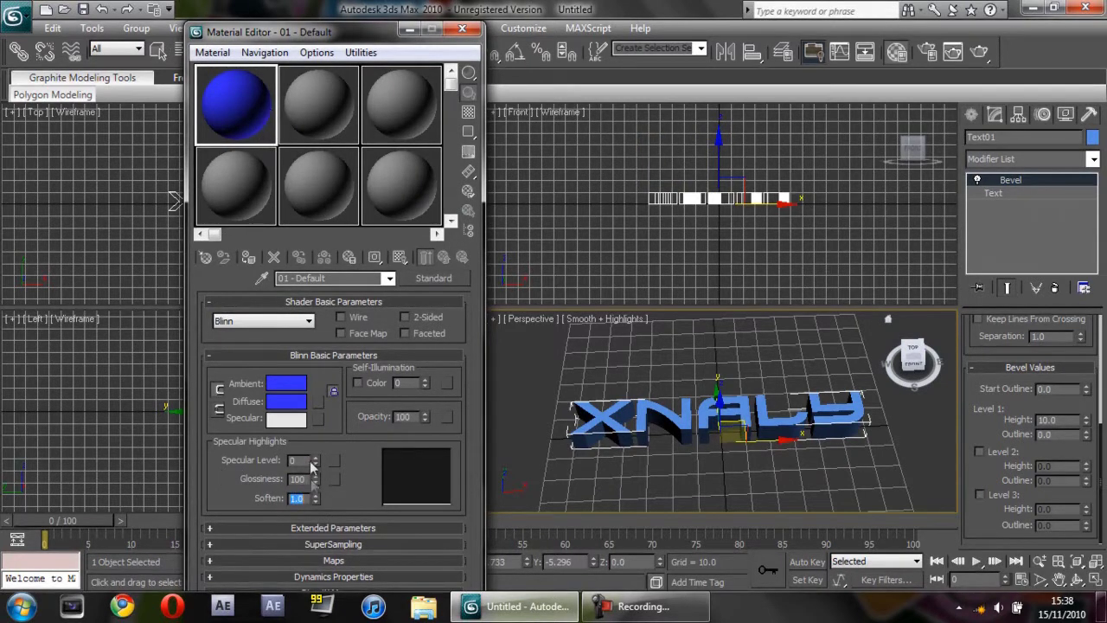
left_click(279, 447)
type("100")
key("Return")
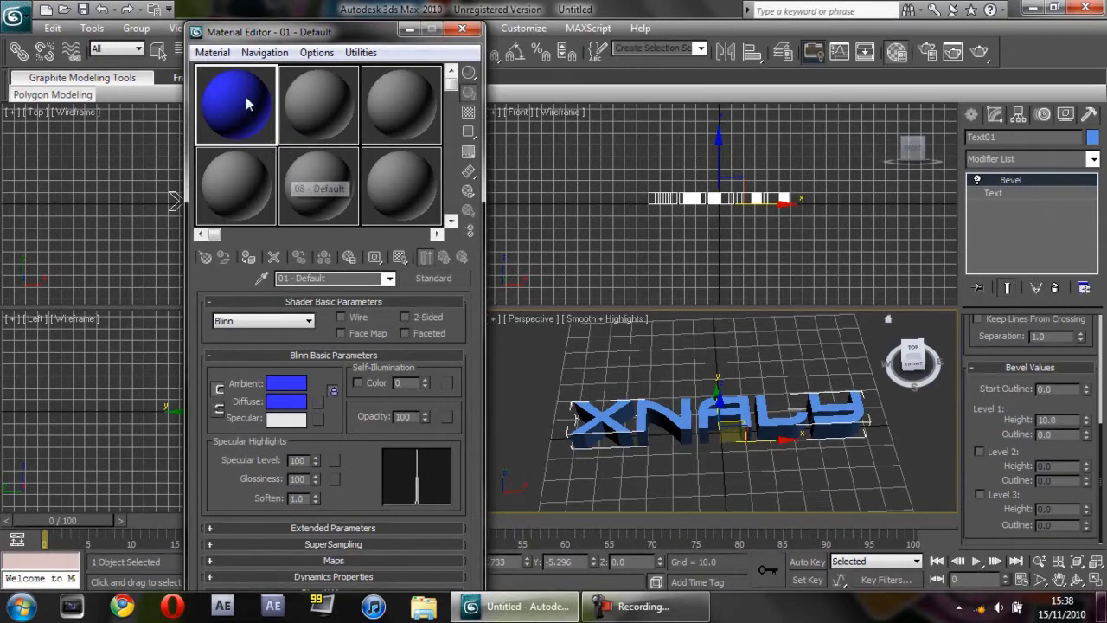
- Apply the blue material to the XNALY text and close the Material Editor
left_click_drag(251, 104, 659, 422)
left_click_drag(918, 371, 603, 369)
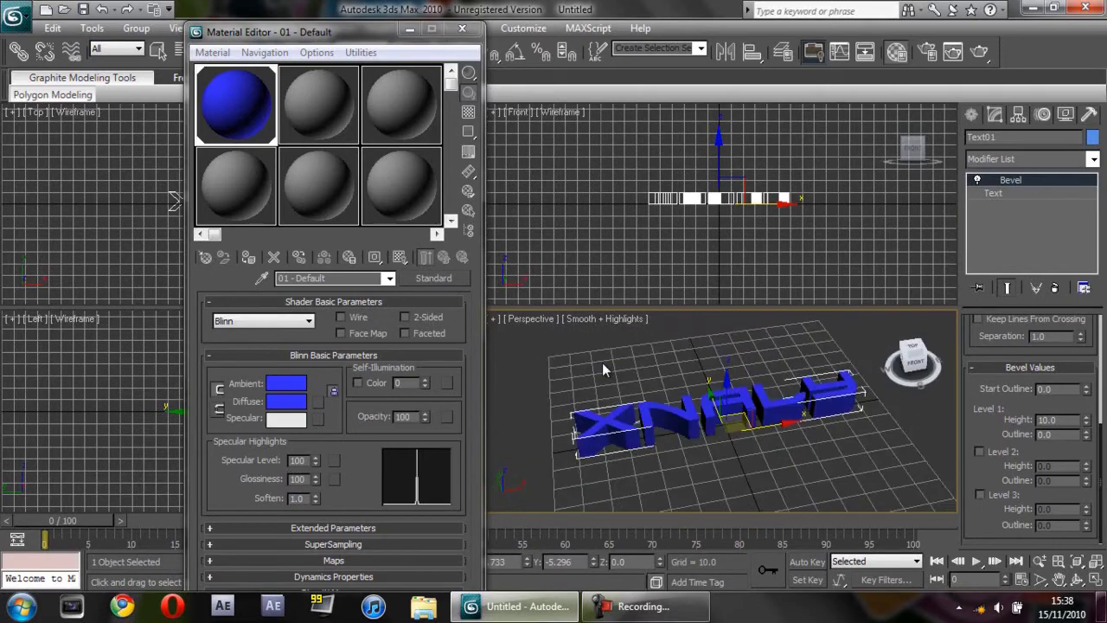
left_click(462, 28)
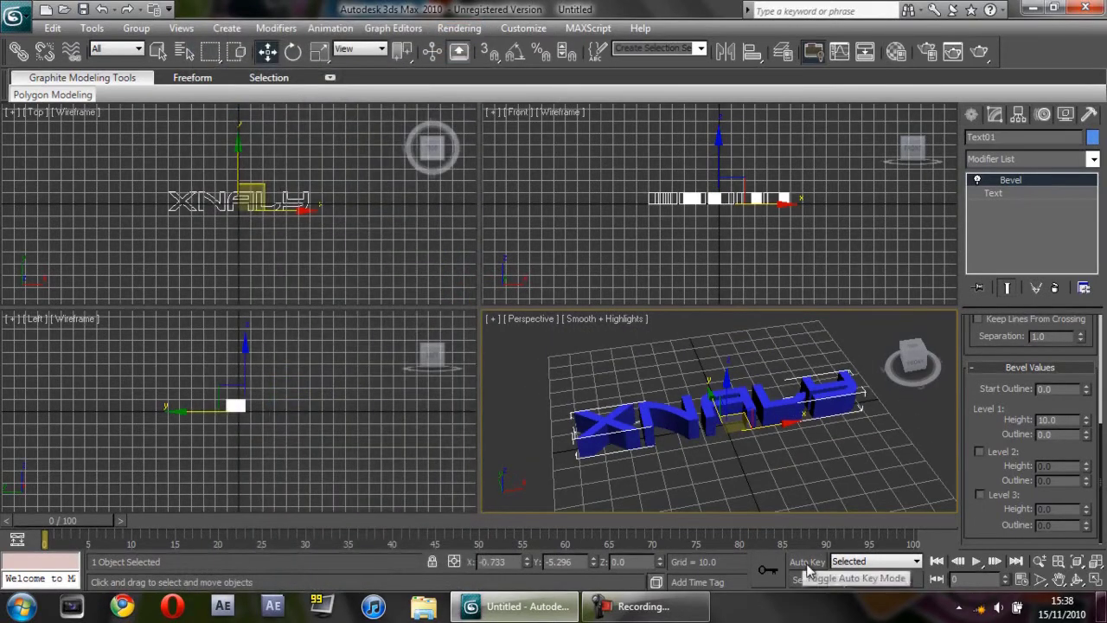
- Create Camera01 from the current view and turn on Auto Key
left_click(227, 28)
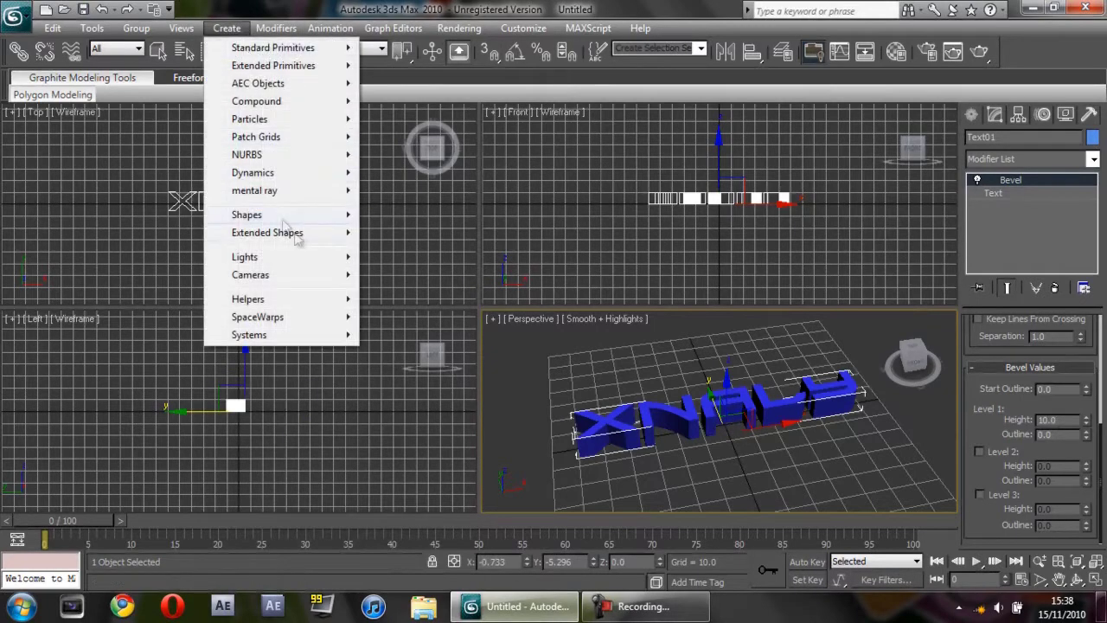
mouse_move(296, 277)
left_click(472, 317)
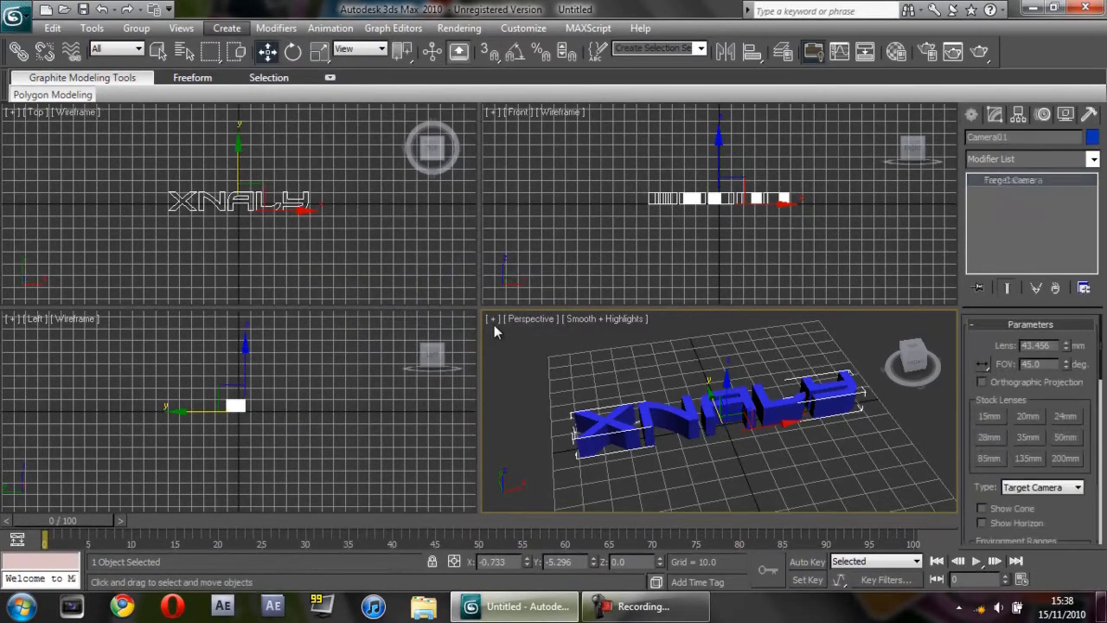
left_click(808, 562)
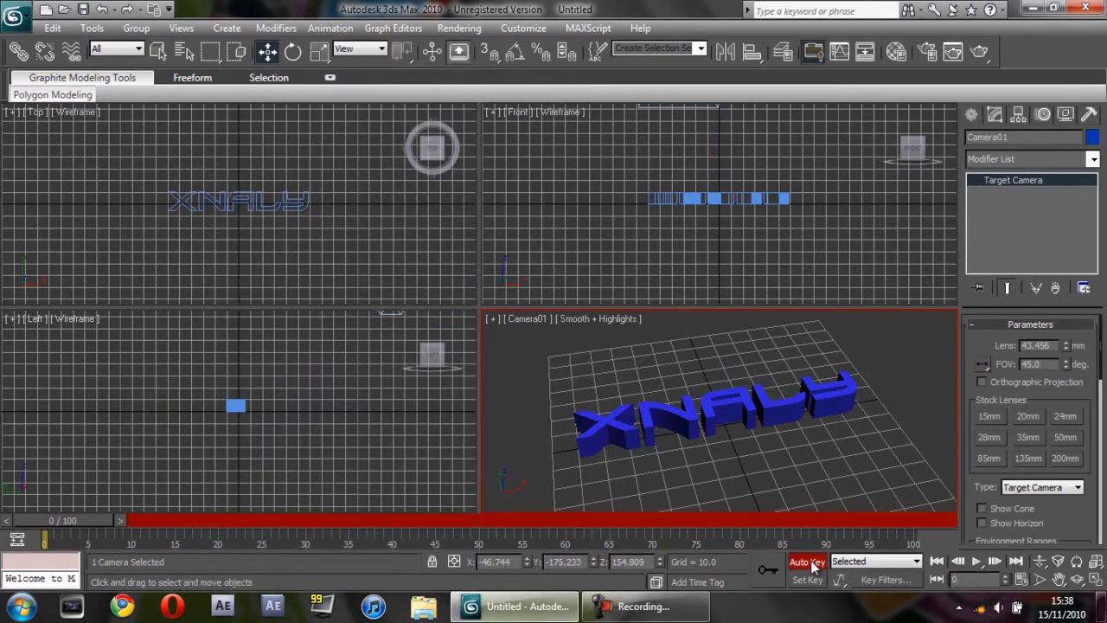
- Zoom Camera01 in and truck left at the start, then widen its view at frame 20
left_click(1040, 579)
left_click_drag(845, 492, 809, 389)
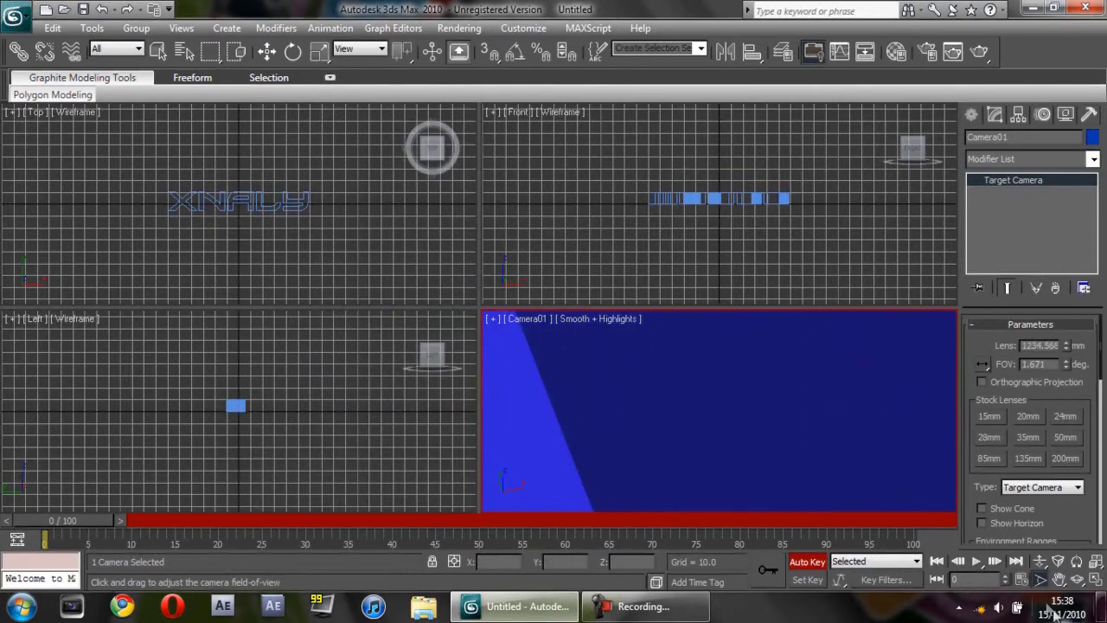
left_click(1059, 579)
left_click_drag(845, 425, 838, 307)
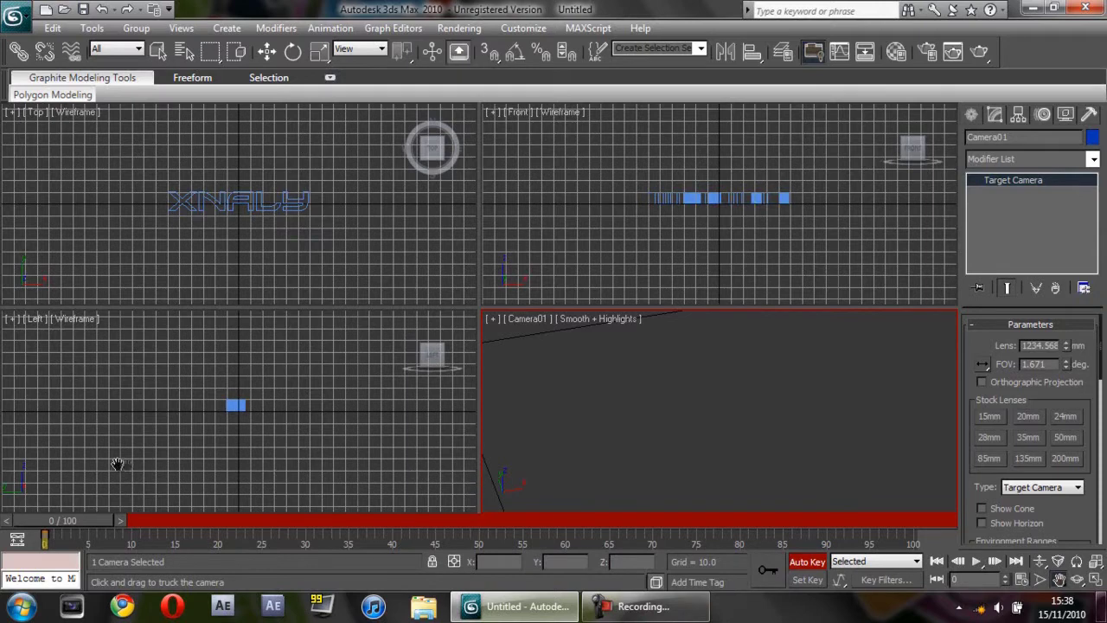
left_click_drag(82, 521, 236, 536)
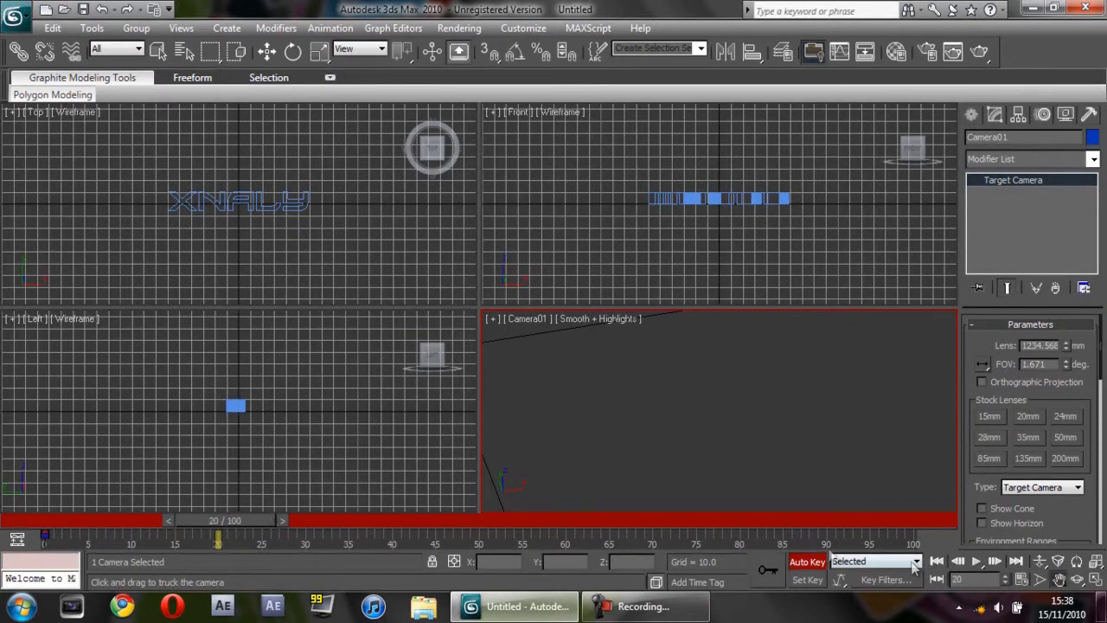
left_click(1040, 580)
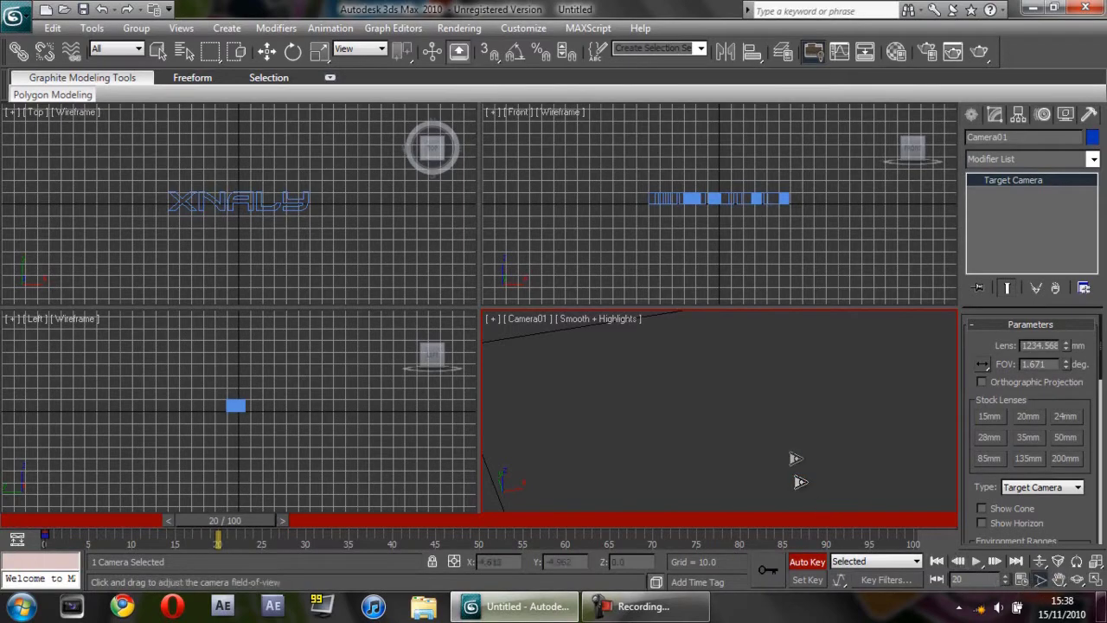
left_click_drag(792, 456, 801, 423)
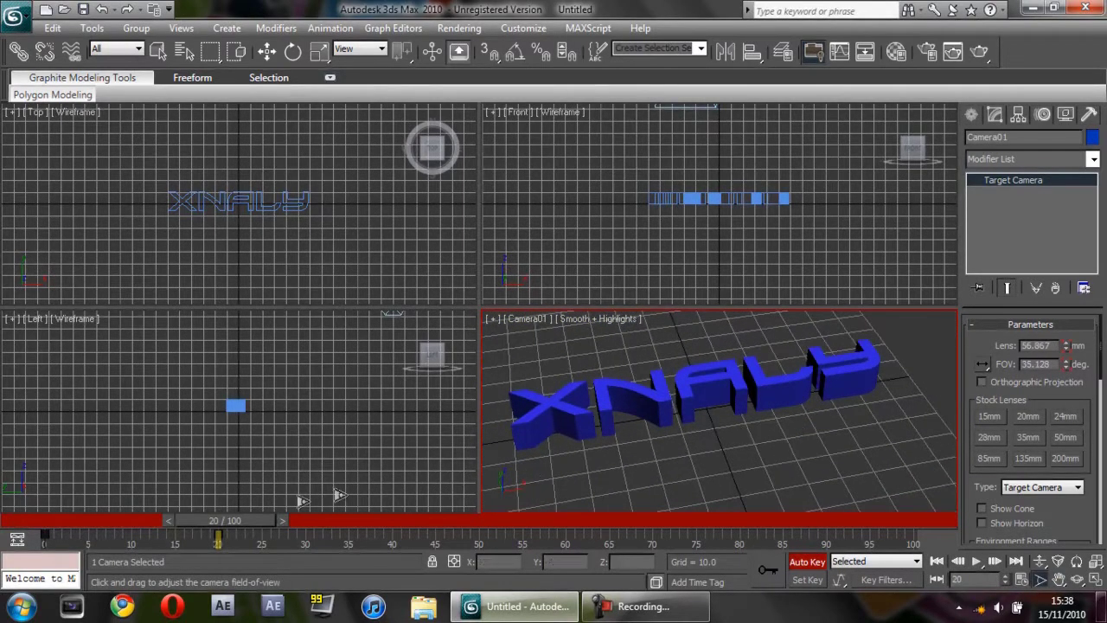
- At frame 41, orbit, zoom in and truck Camera01 to shift the XNA letters
left_click_drag(223, 526, 376, 538)
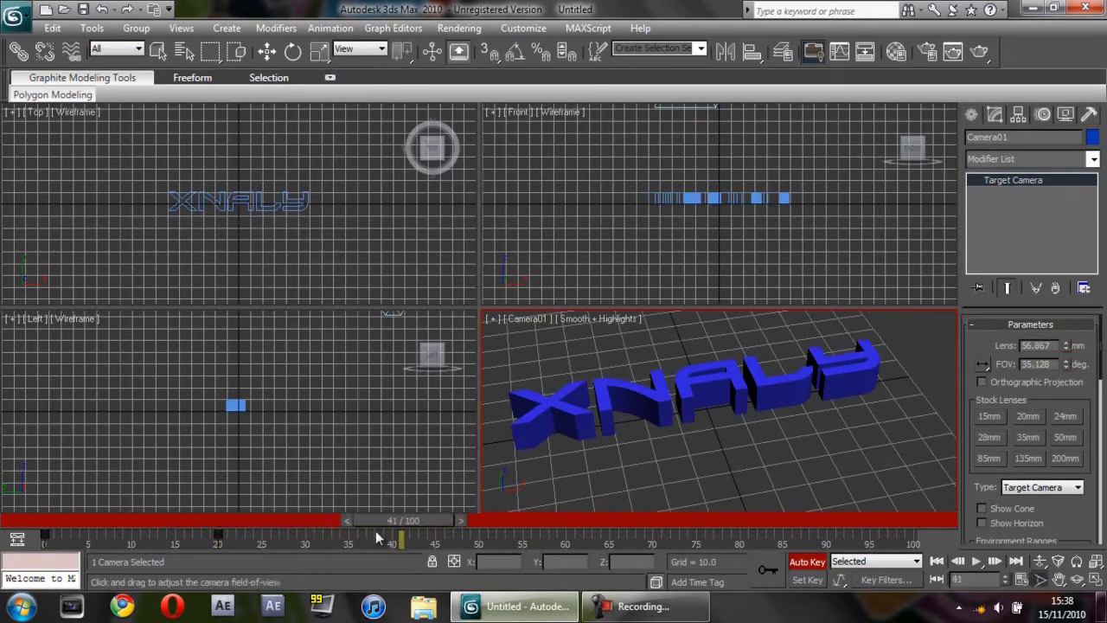
left_click(1077, 582)
left_click_drag(816, 469, 736, 504)
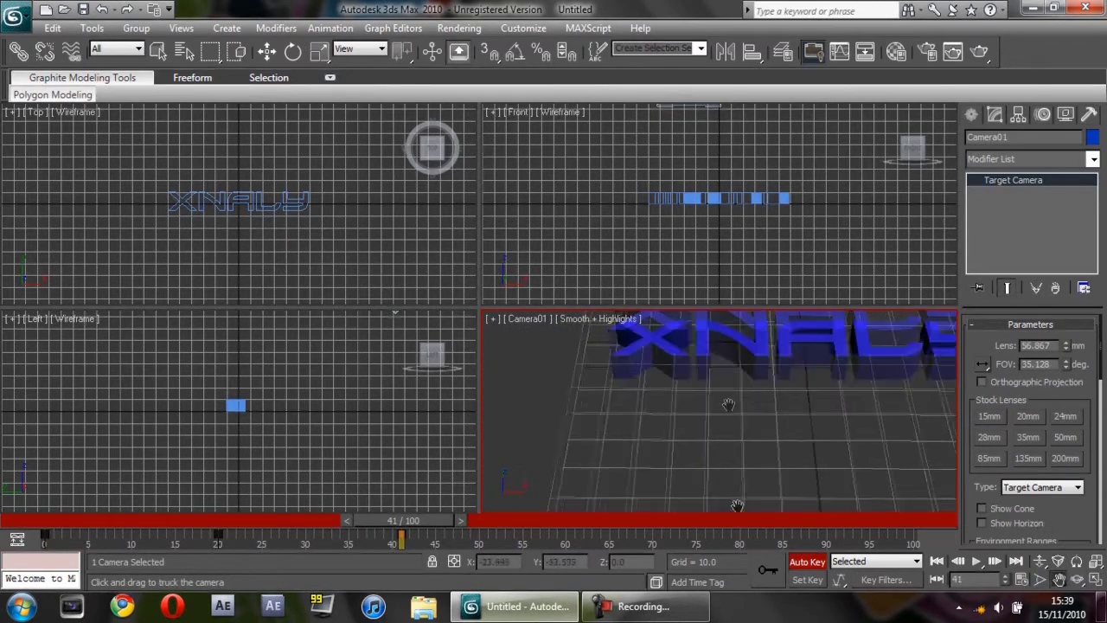
left_click_drag(769, 444, 734, 502)
left_click(1038, 581)
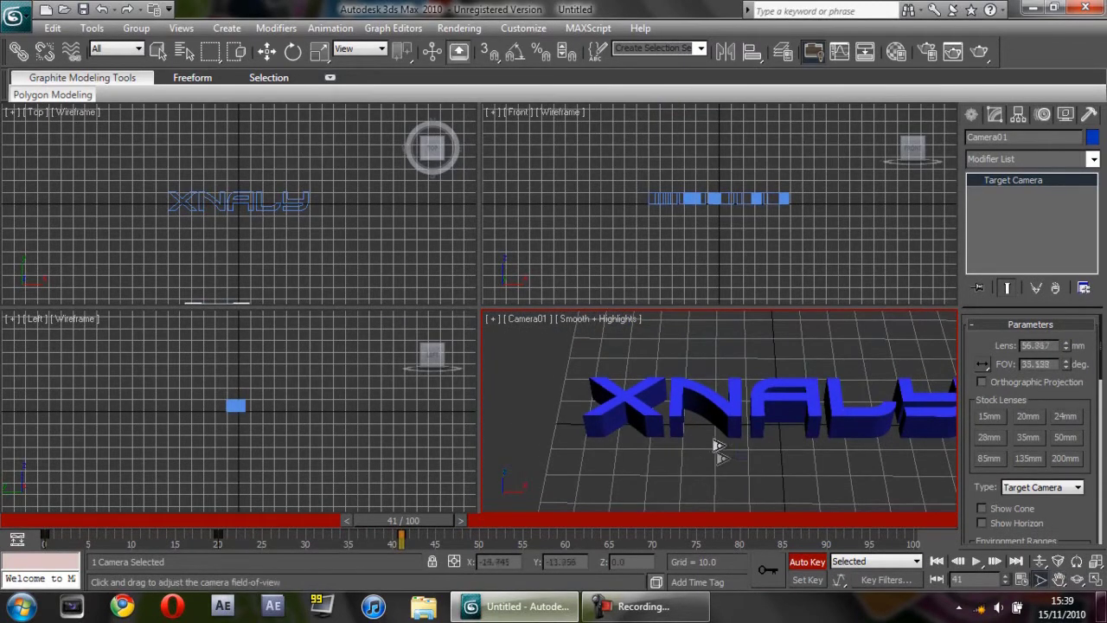
left_click_drag(717, 445, 732, 390)
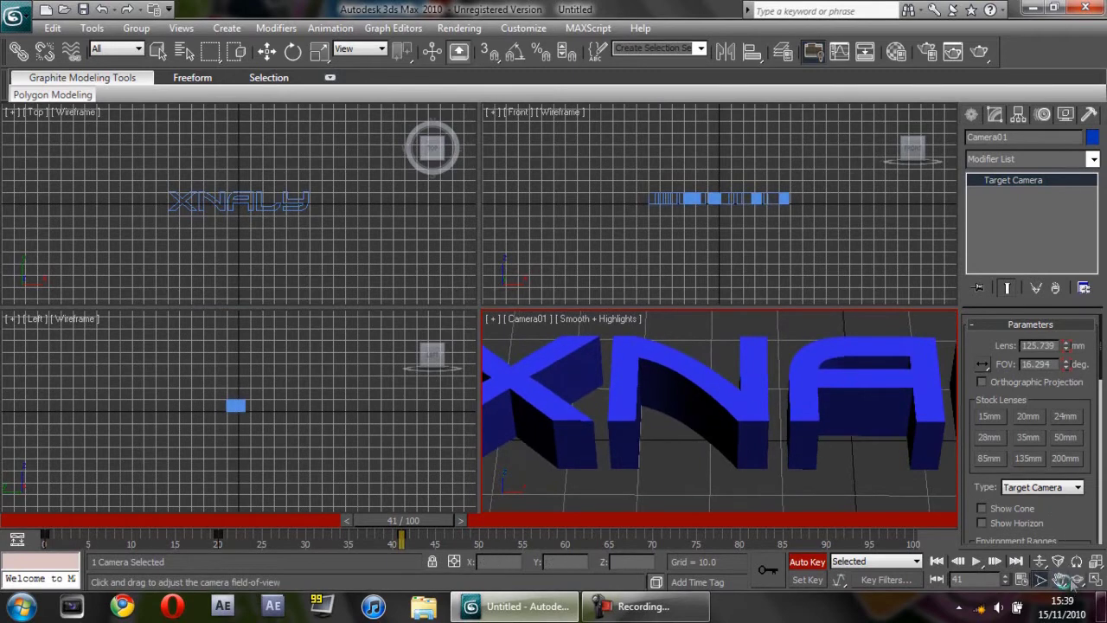
left_click(1058, 579)
left_click_drag(584, 377, 868, 424)
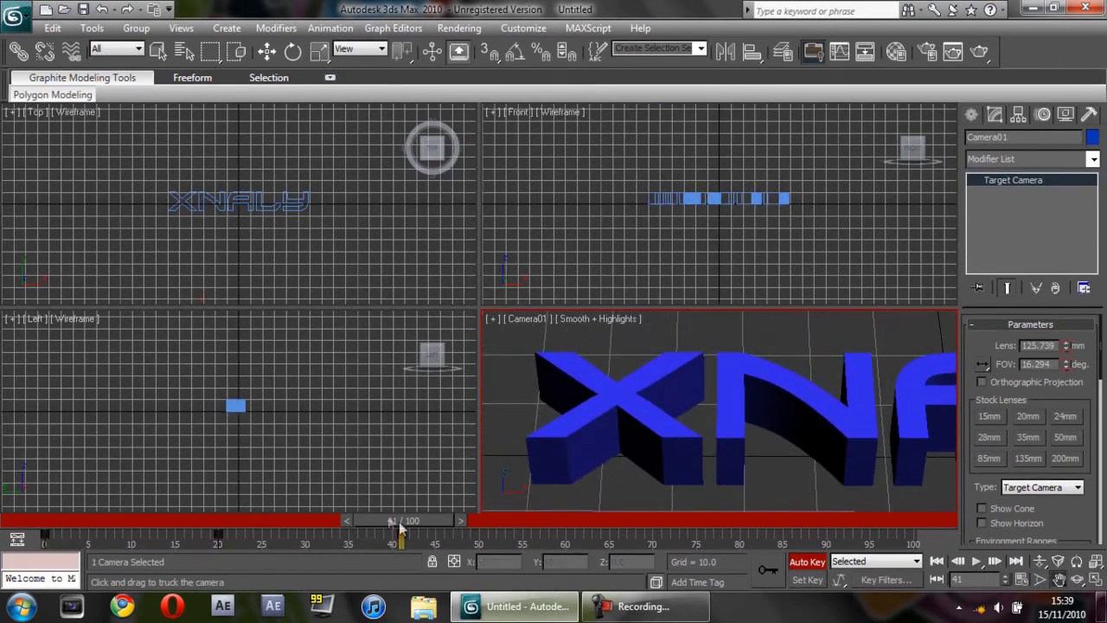
- Pan to the ALY letters at frame 60, then widen to the whole word and shift right at frame 80
left_click_drag(400, 522, 556, 538)
left_click_drag(844, 433, 657, 459)
mouse_move(800, 465)
left_mouse_down()
mouse_move(818, 438)
mouse_move(808, 453)
mouse_move(818, 459)
left_mouse_up()
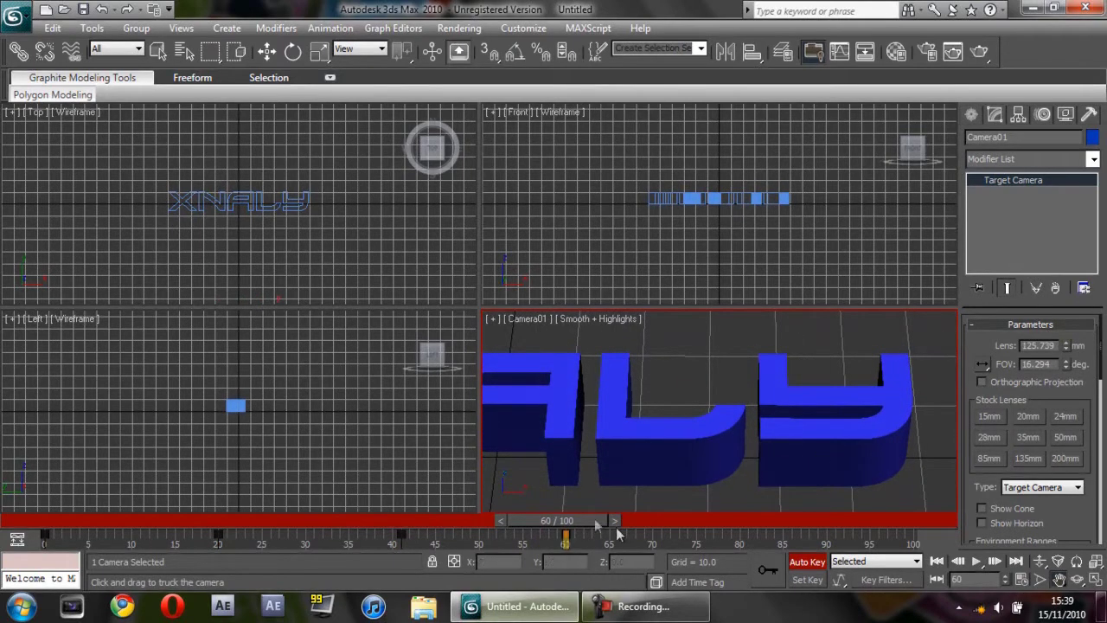
left_click_drag(567, 532, 740, 538)
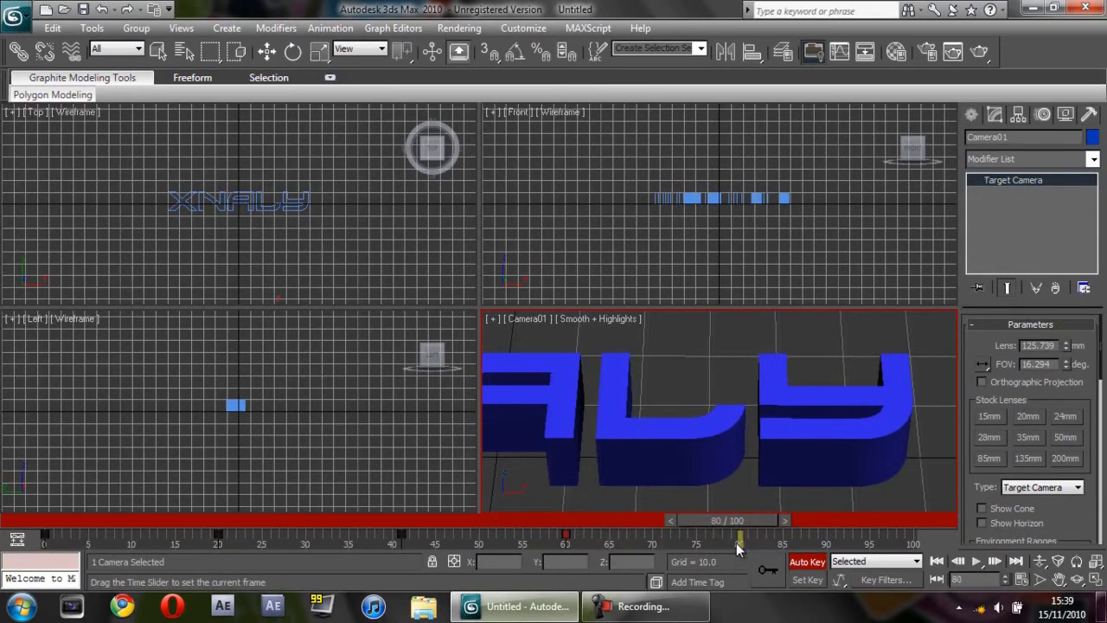
left_click(1040, 579)
left_click_drag(719, 386, 721, 484)
left_click(1058, 580)
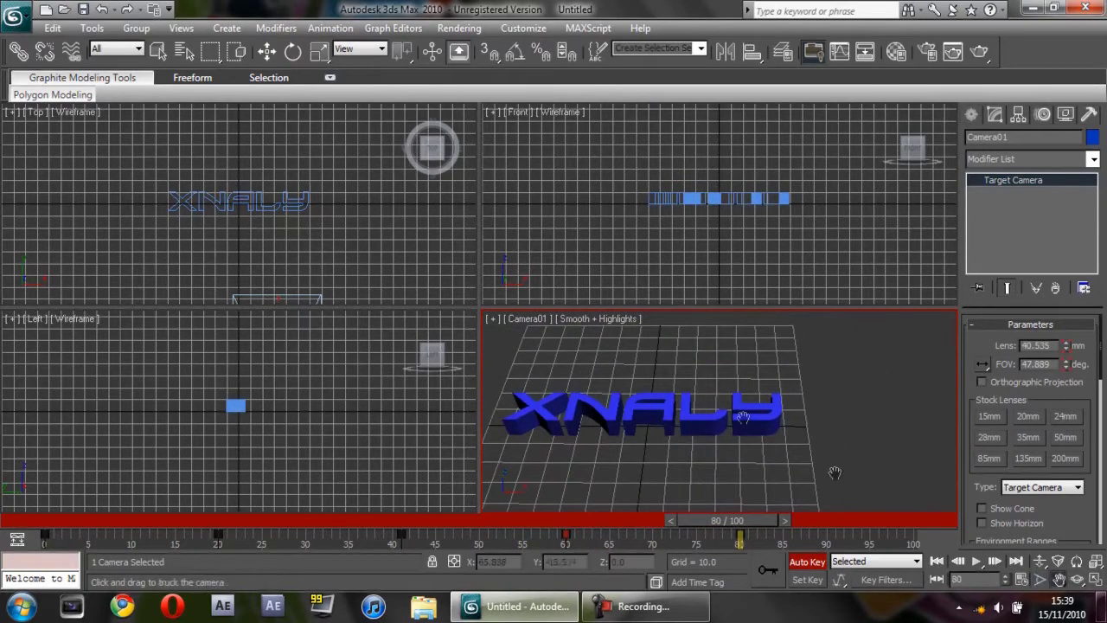
left_click_drag(672, 409, 851, 412)
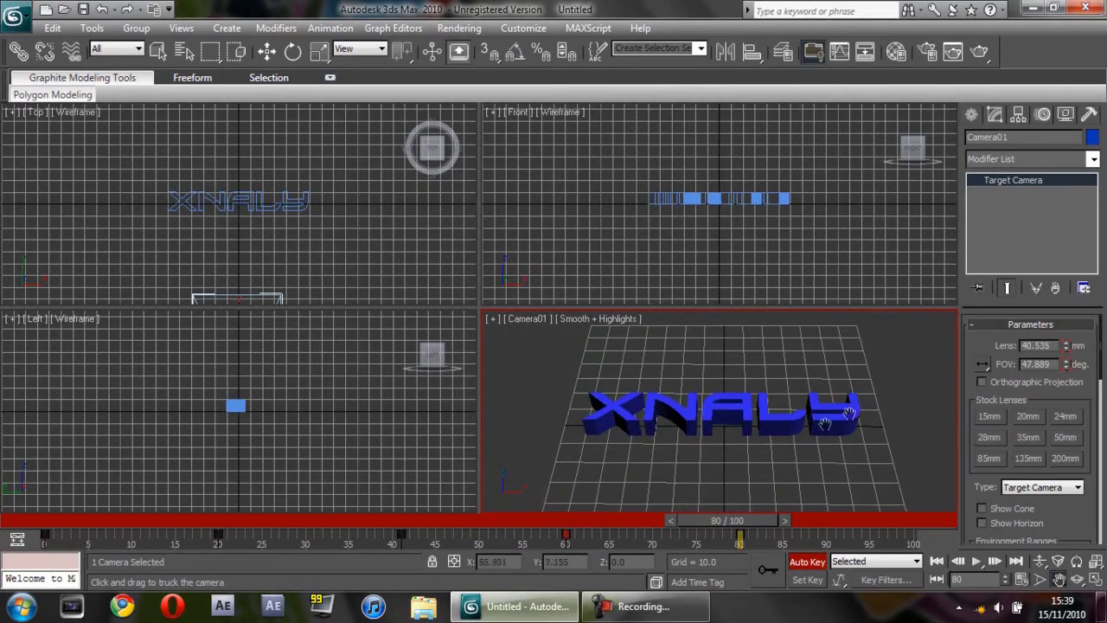
- At frame 100, zoom Camera01 far in on the text
left_click_drag(734, 525, 908, 524)
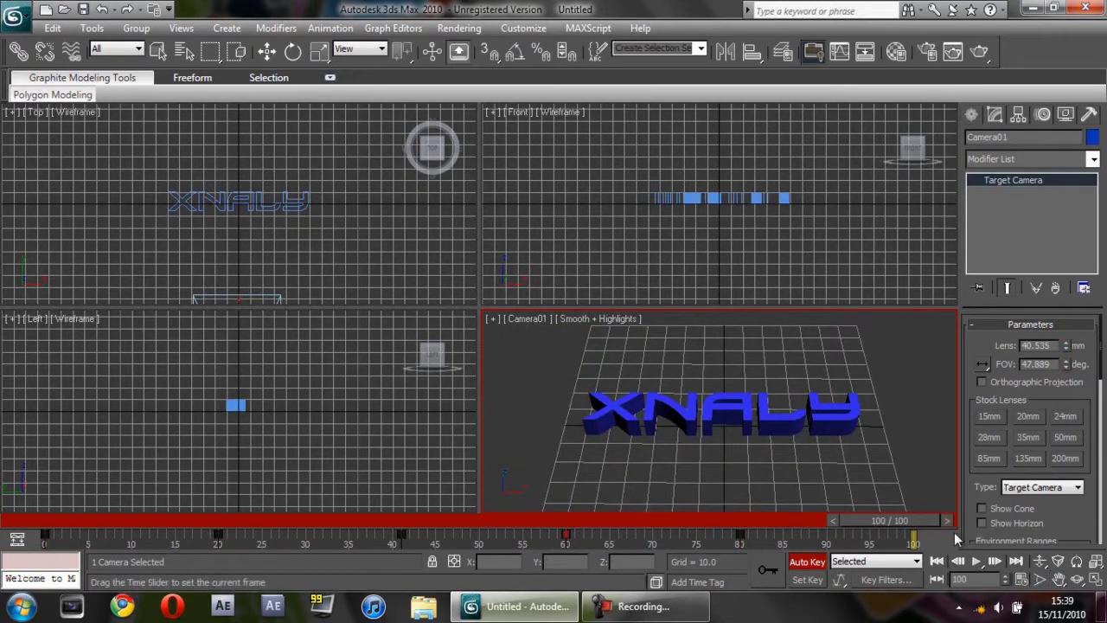
left_click(1041, 579)
left_click_drag(839, 484, 769, 299)
left_click(1058, 580)
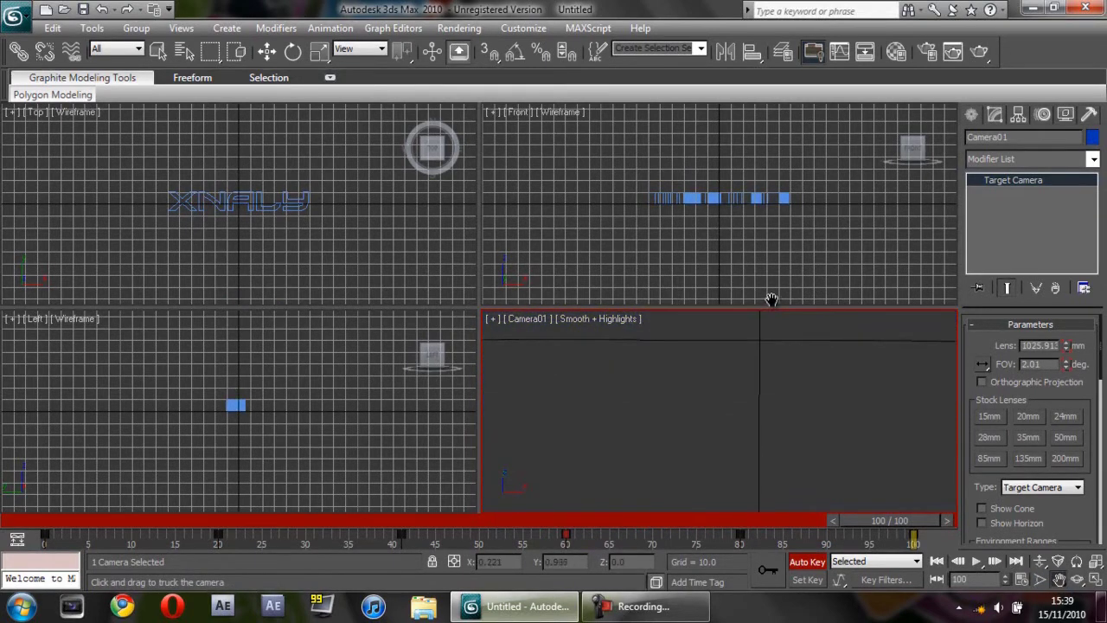
- Play the Camera01 animation and stop it at frame 55
left_click(975, 562)
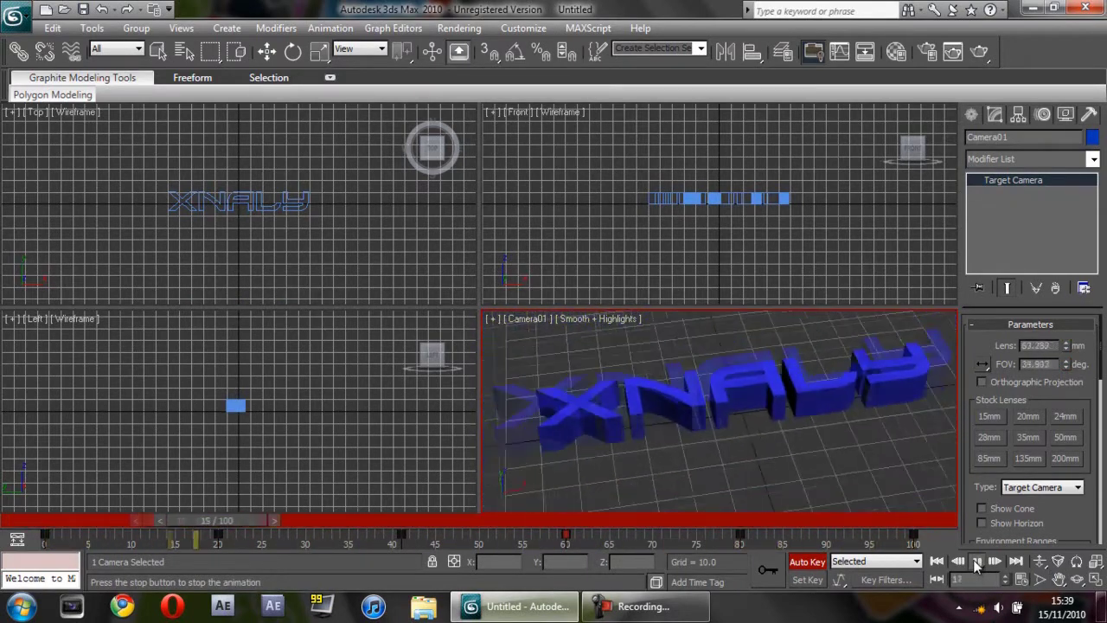
left_click(976, 561)
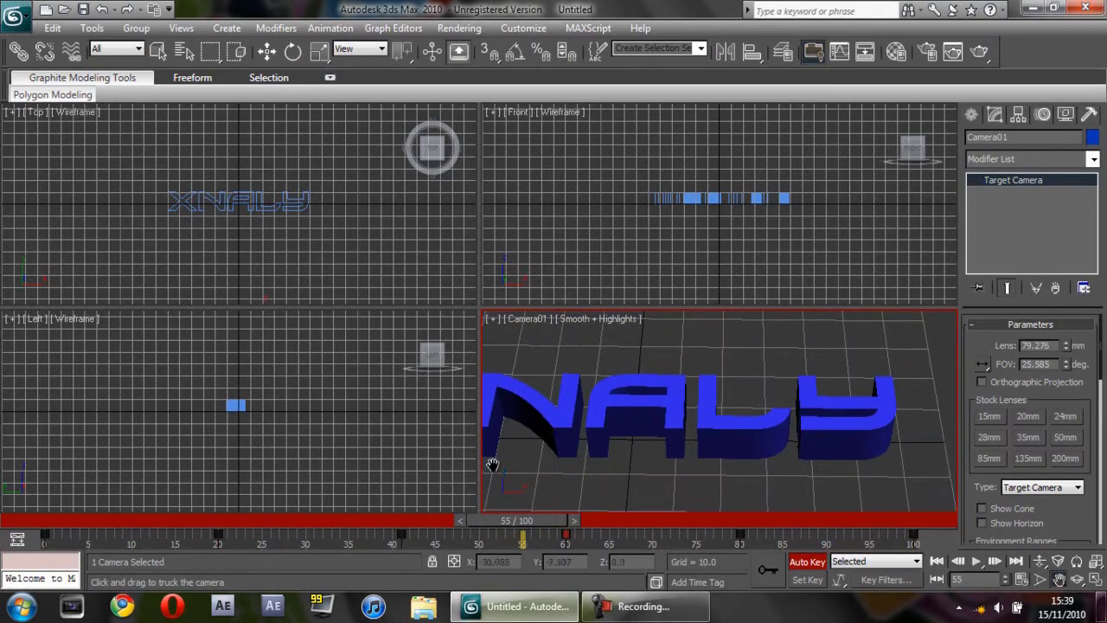
- In Render Setup, choose the HDTV (video) output size with the 1280x720 preset
left_click(928, 54)
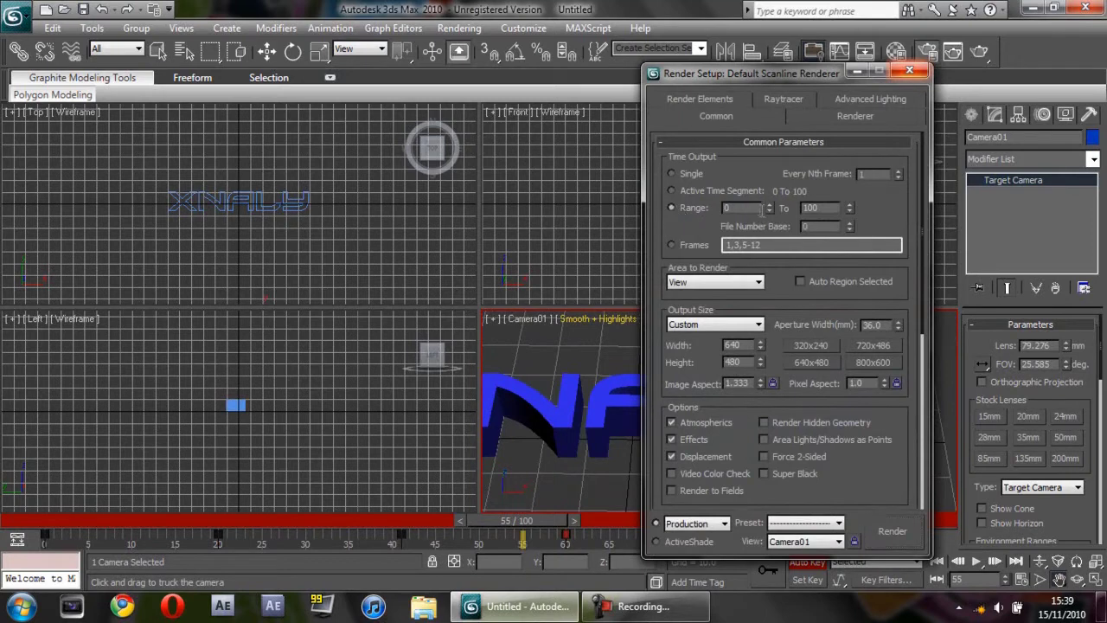
left_click(705, 332)
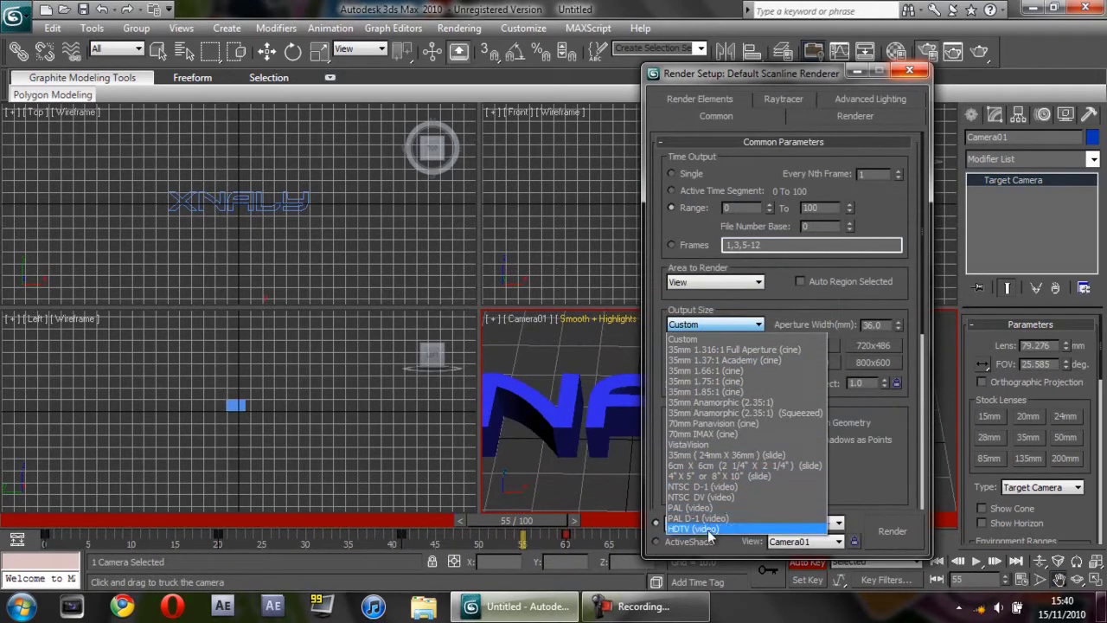
left_click(708, 529)
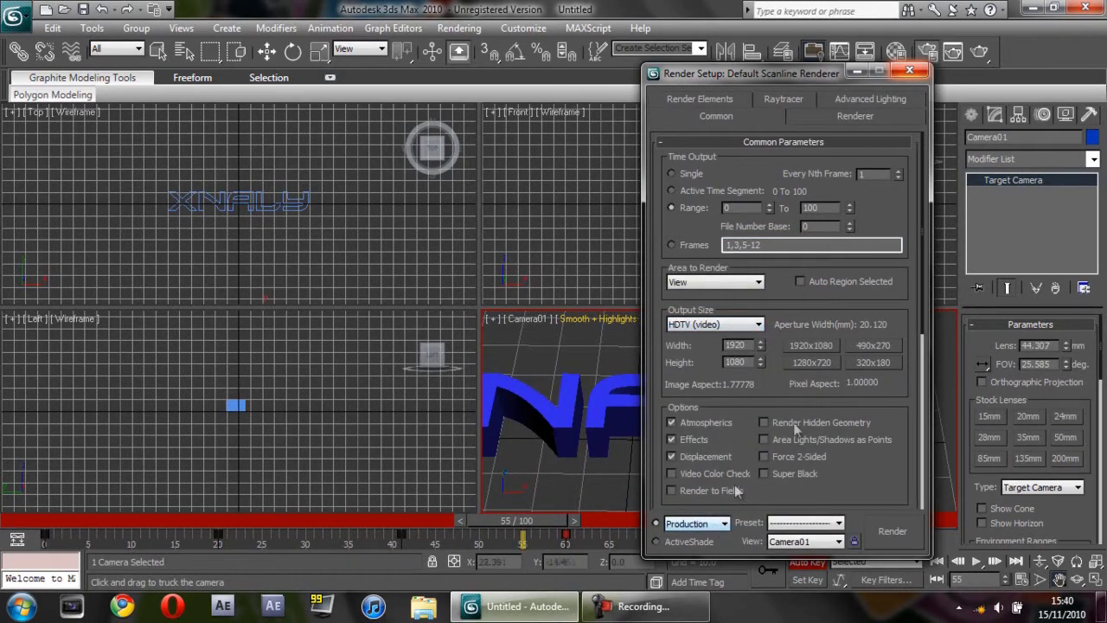
left_click(820, 363)
left_click_drag(924, 311, 914, 480)
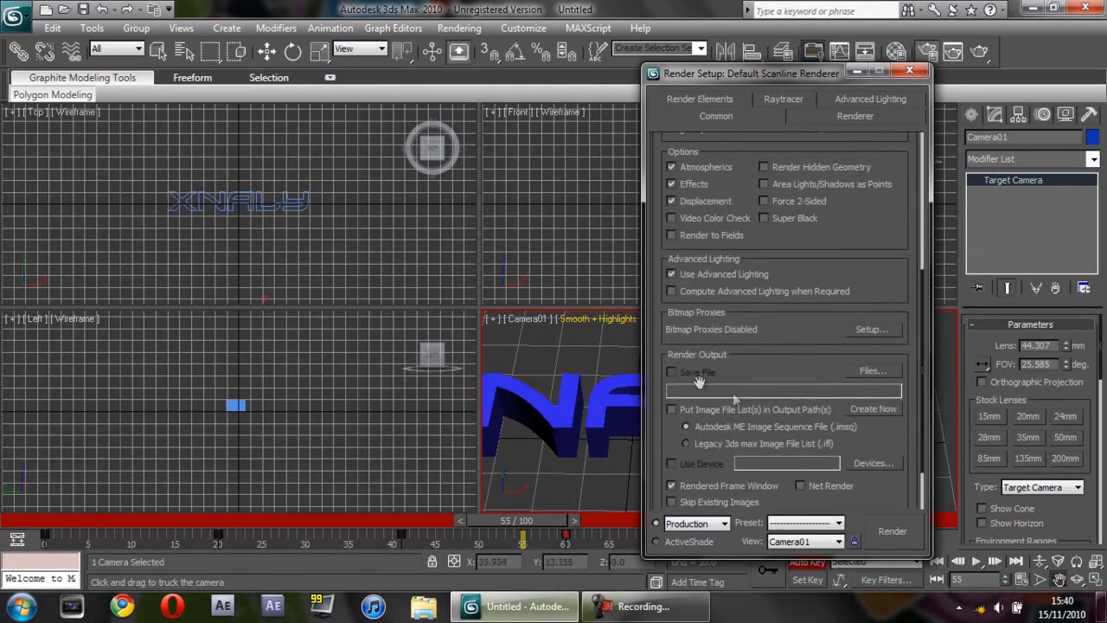
- Set the render output file to 'xNALY Intro' as an AVI on the Desktop
left_click(887, 371)
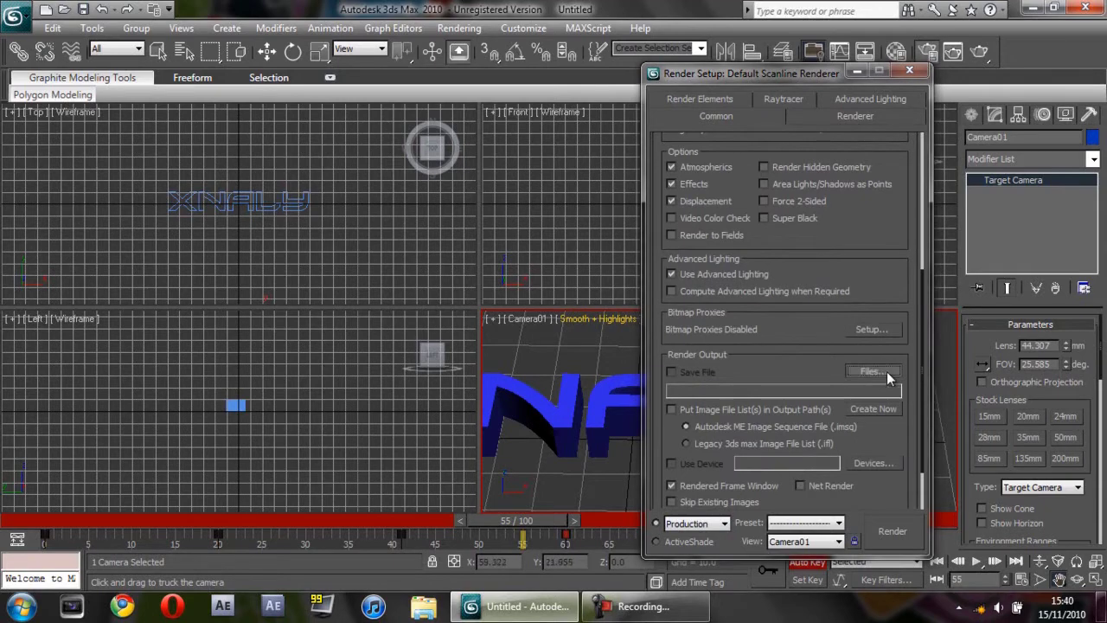
left_click(868, 151)
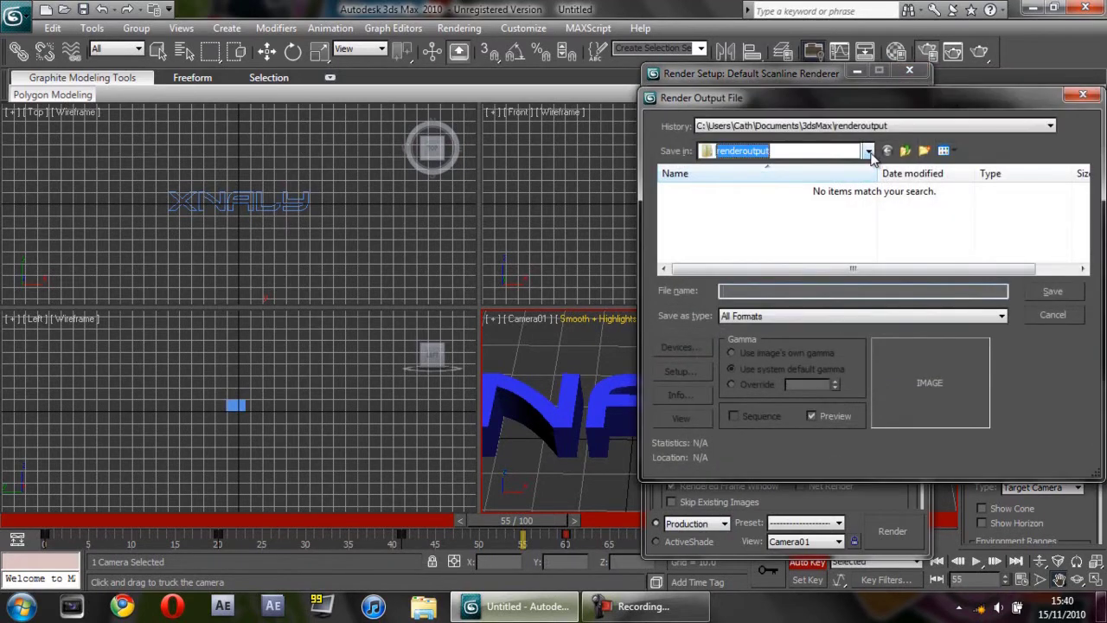
left_click(731, 167)
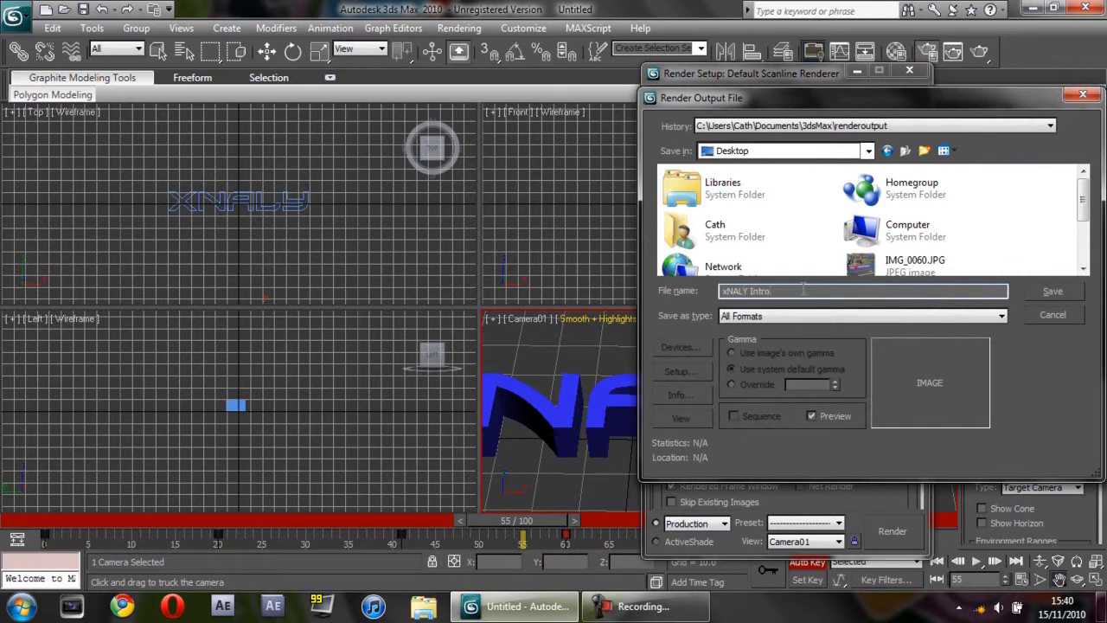
left_click(785, 319)
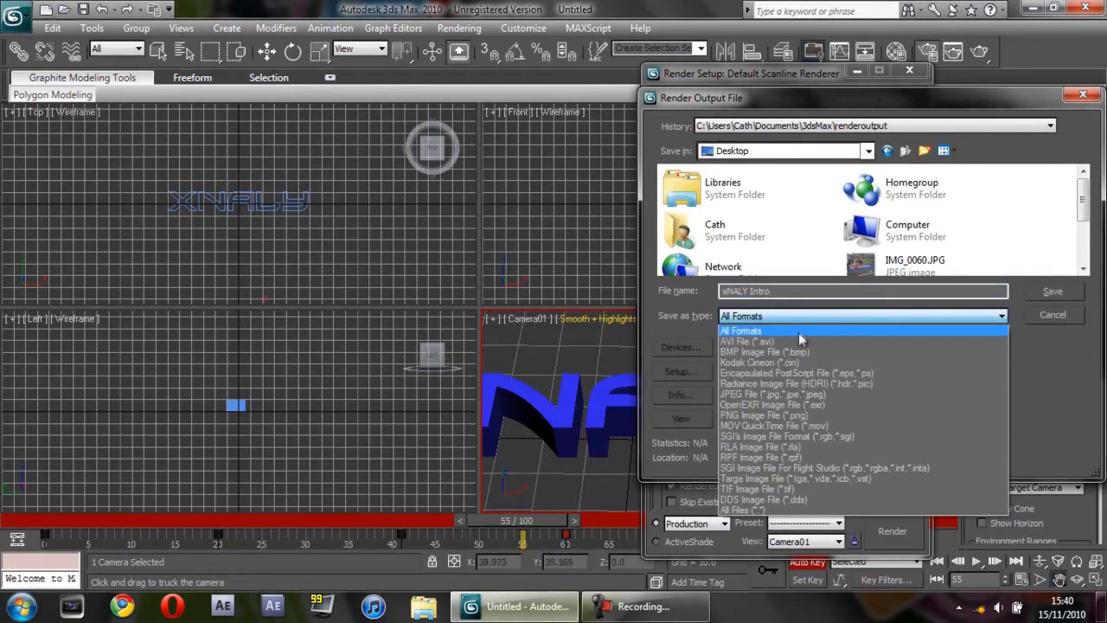
left_click(797, 342)
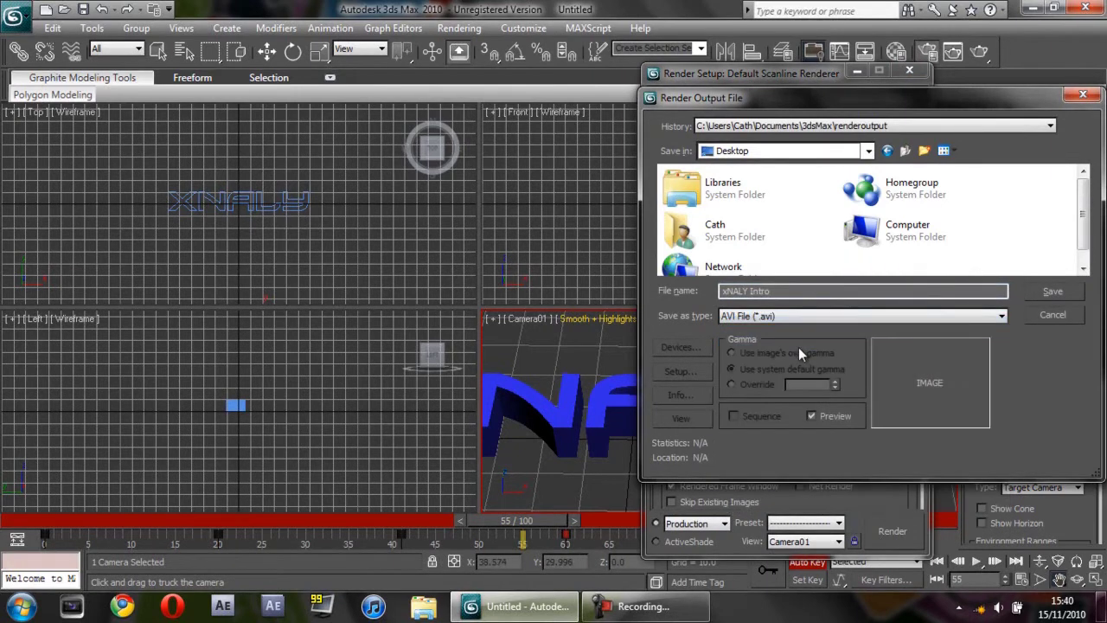
left_click(1052, 294)
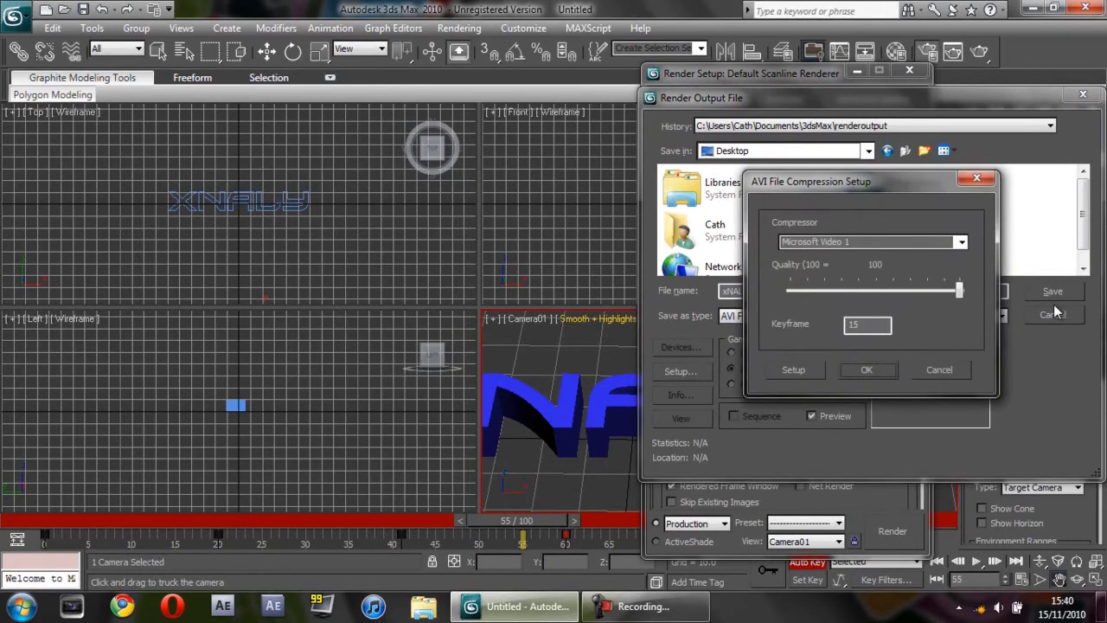
- Accept the AVI compression settings and start rendering the 101-frame animation to xNALY Intro.avi
left_click(867, 369)
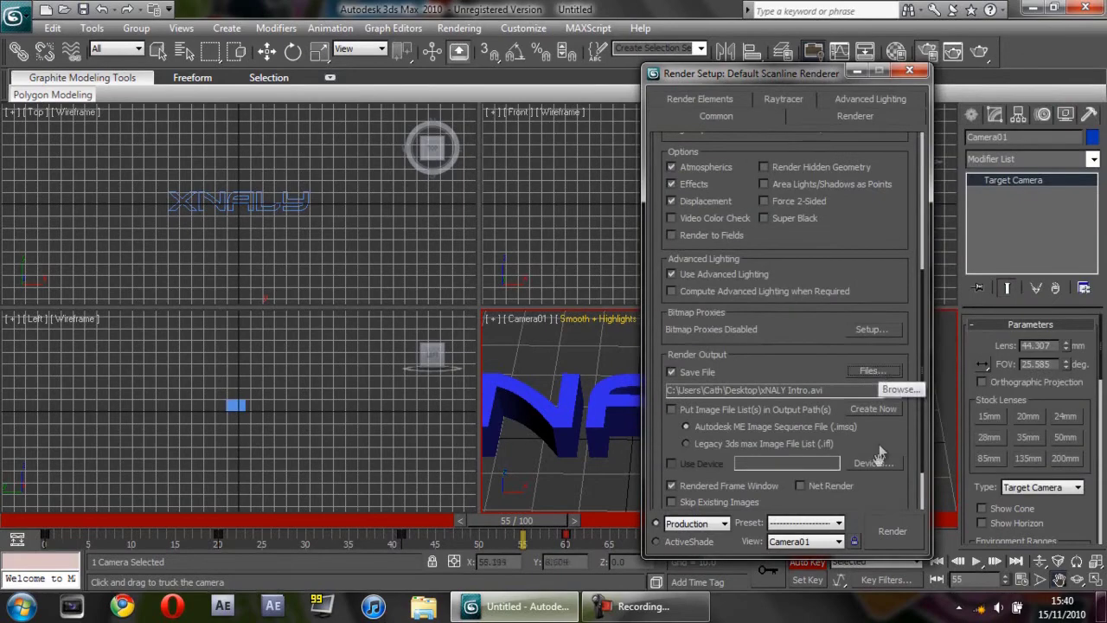
left_click(884, 526)
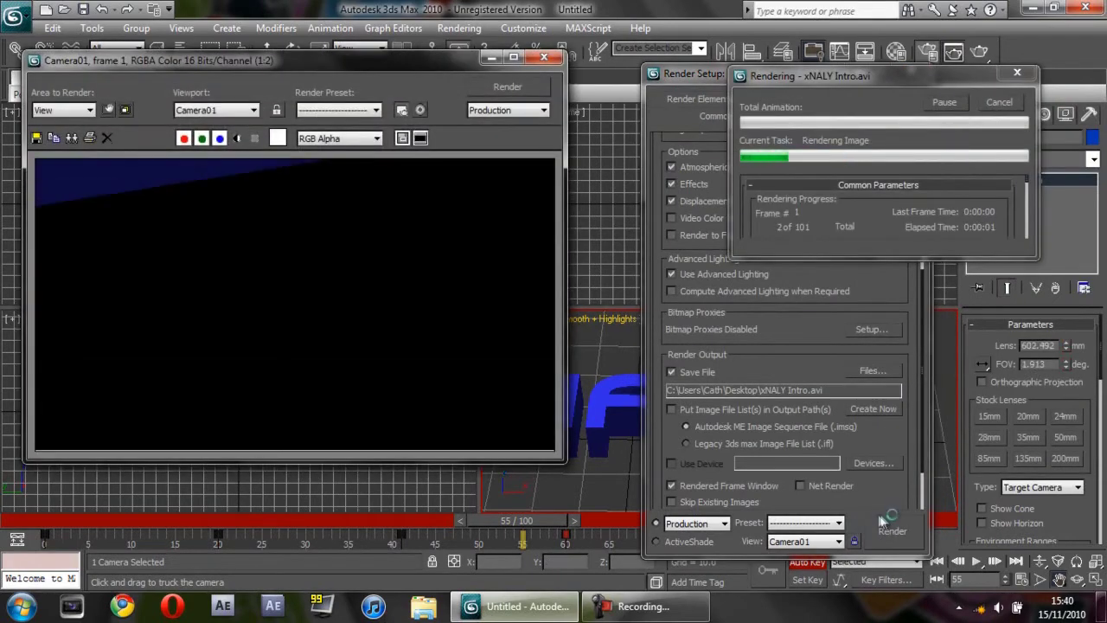